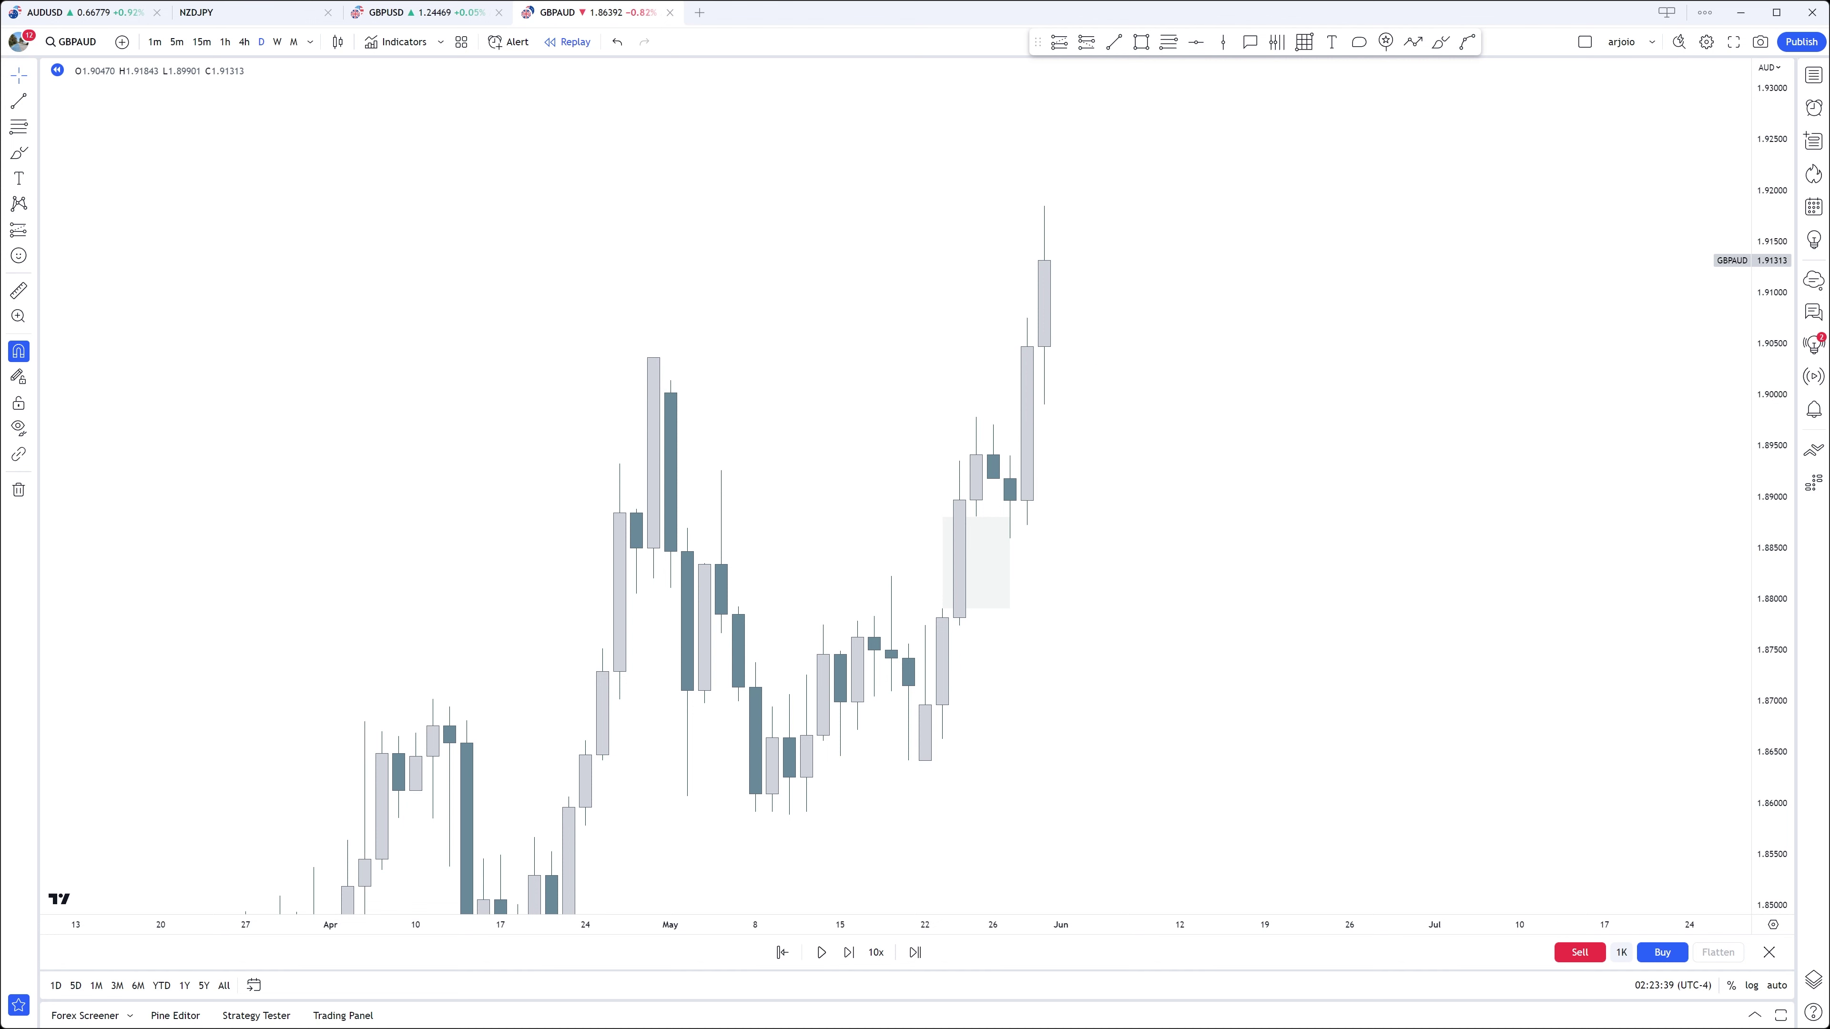
Step: Draw a horizontal line from the April swing high across to late May on the daily chart
left_click_drag(1243, 692, 1180, 650)
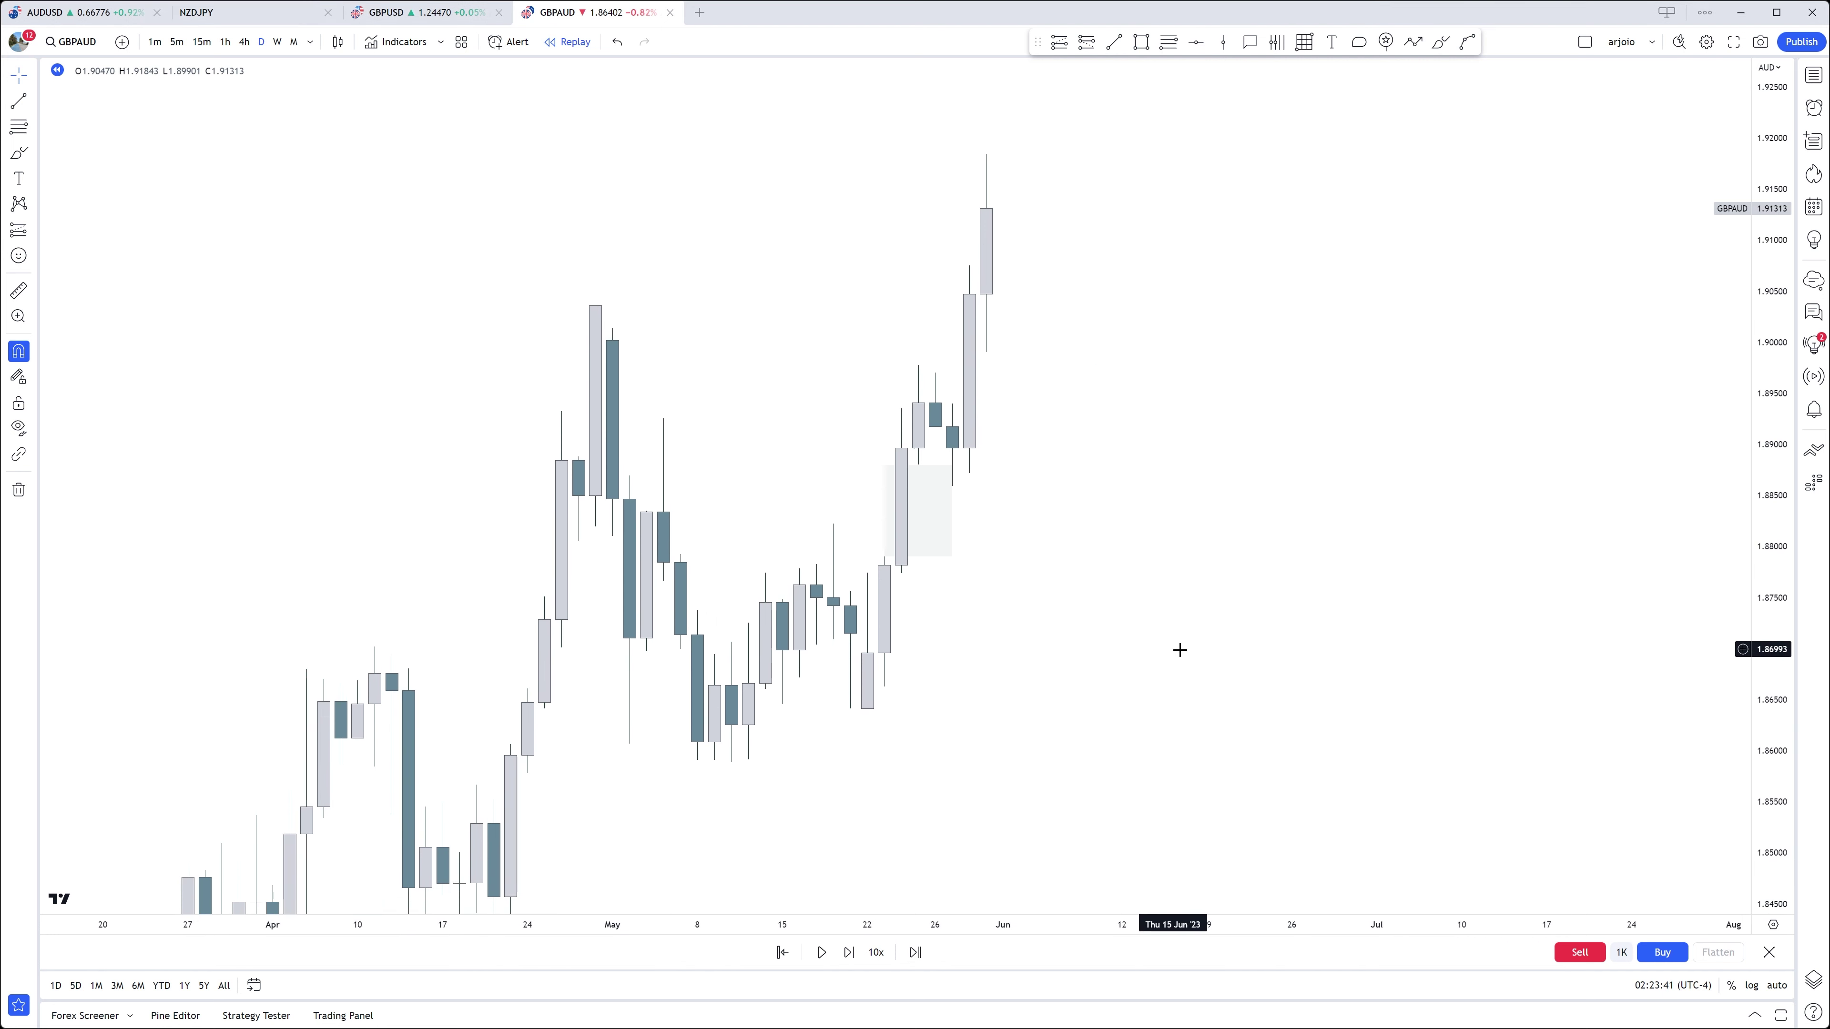
mouse_move(907, 501)
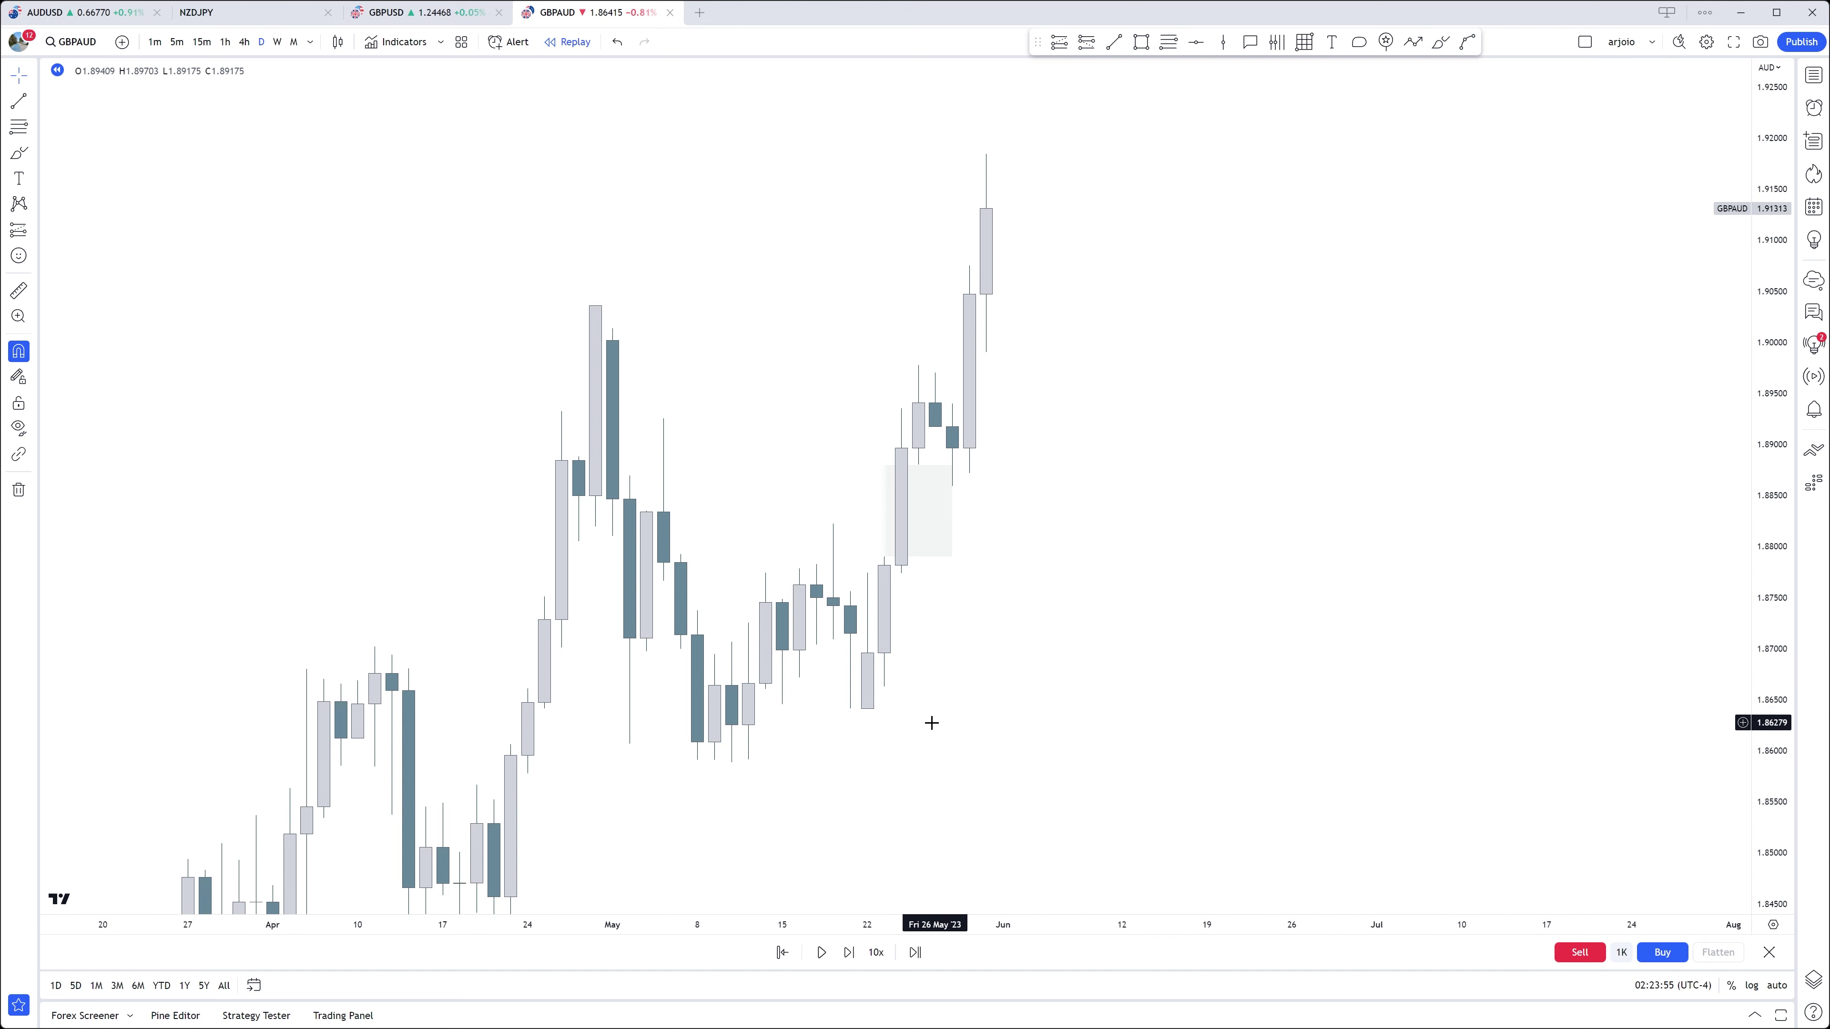
left_click(1114, 41)
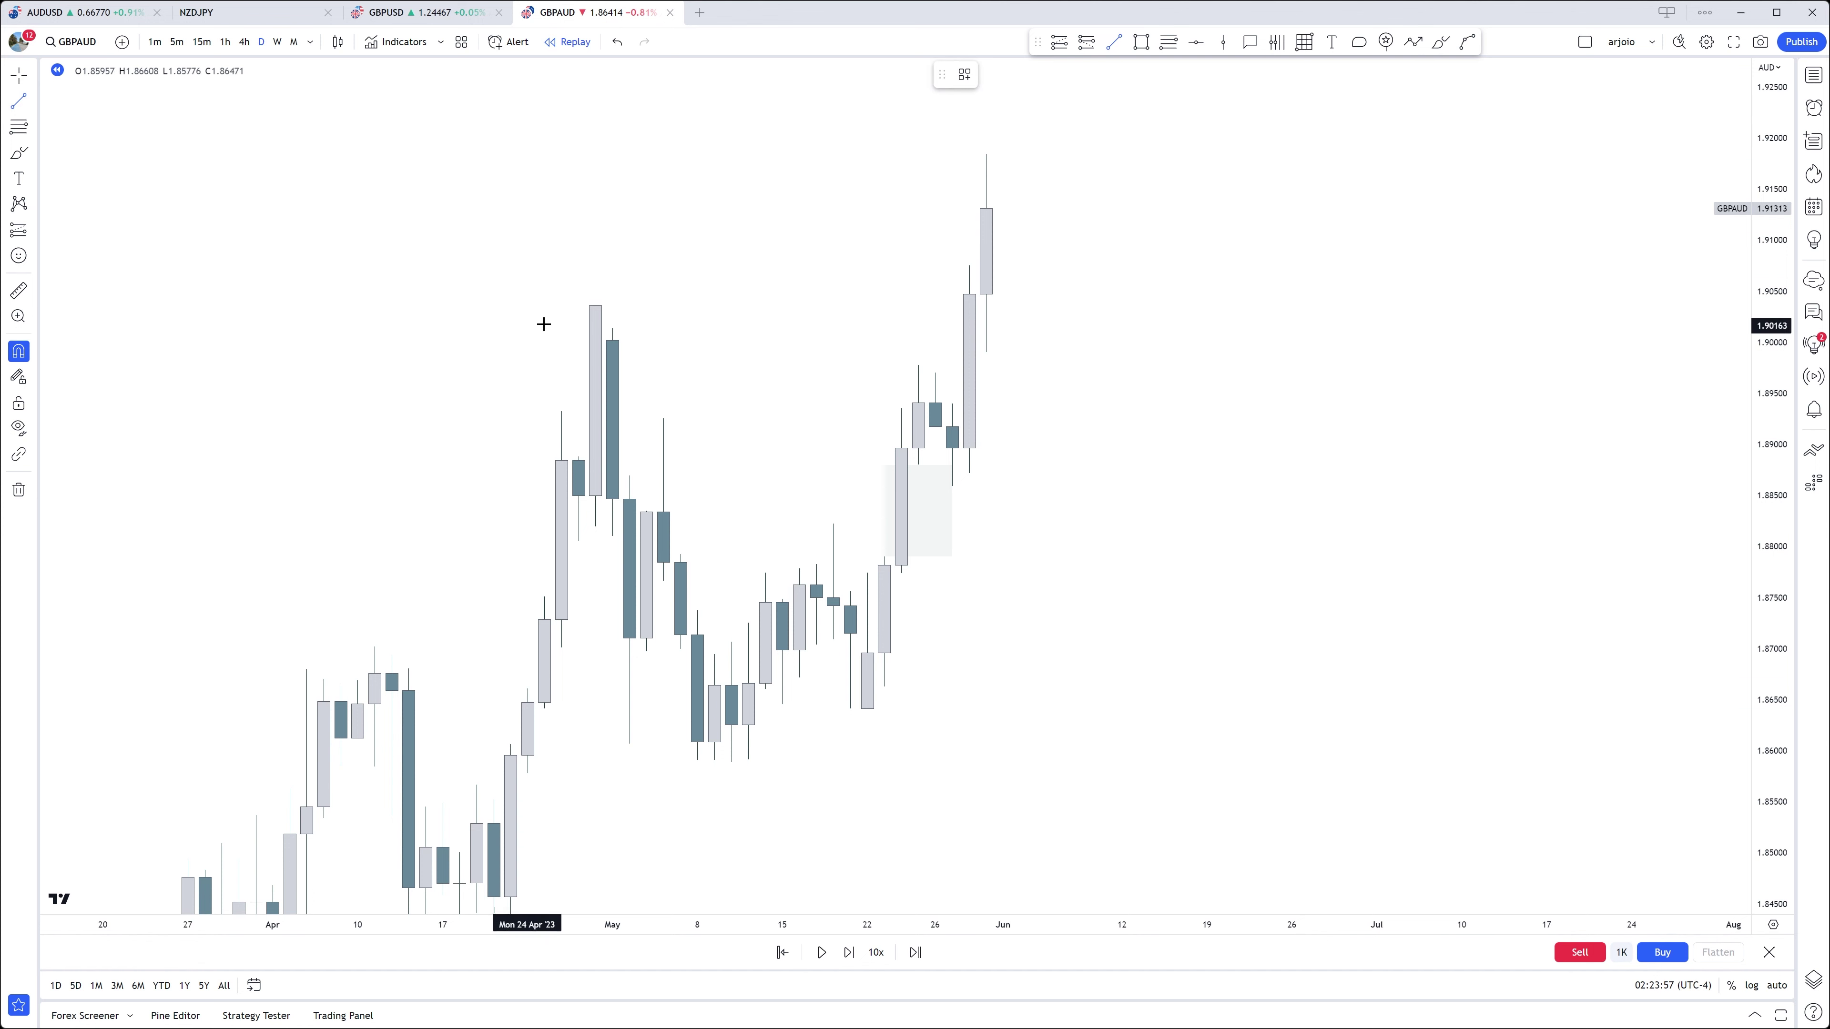
left_click(597, 304)
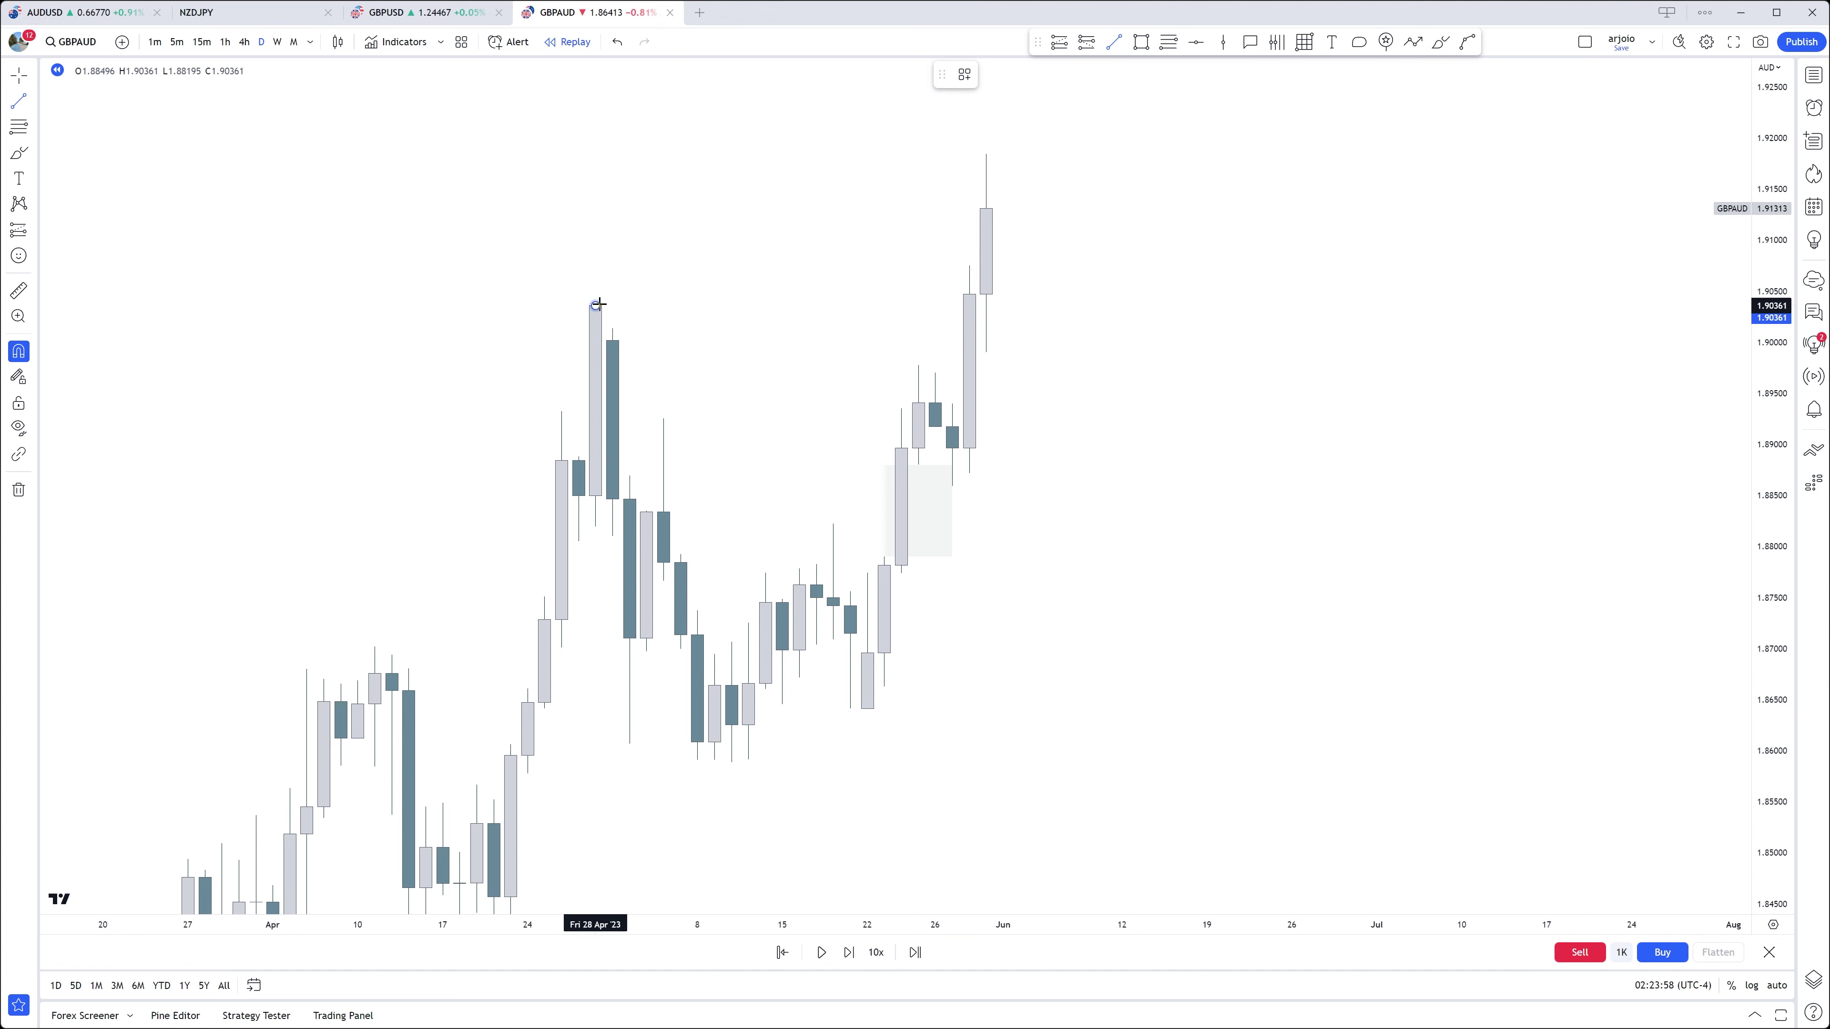
left_click(946, 367, "shift")
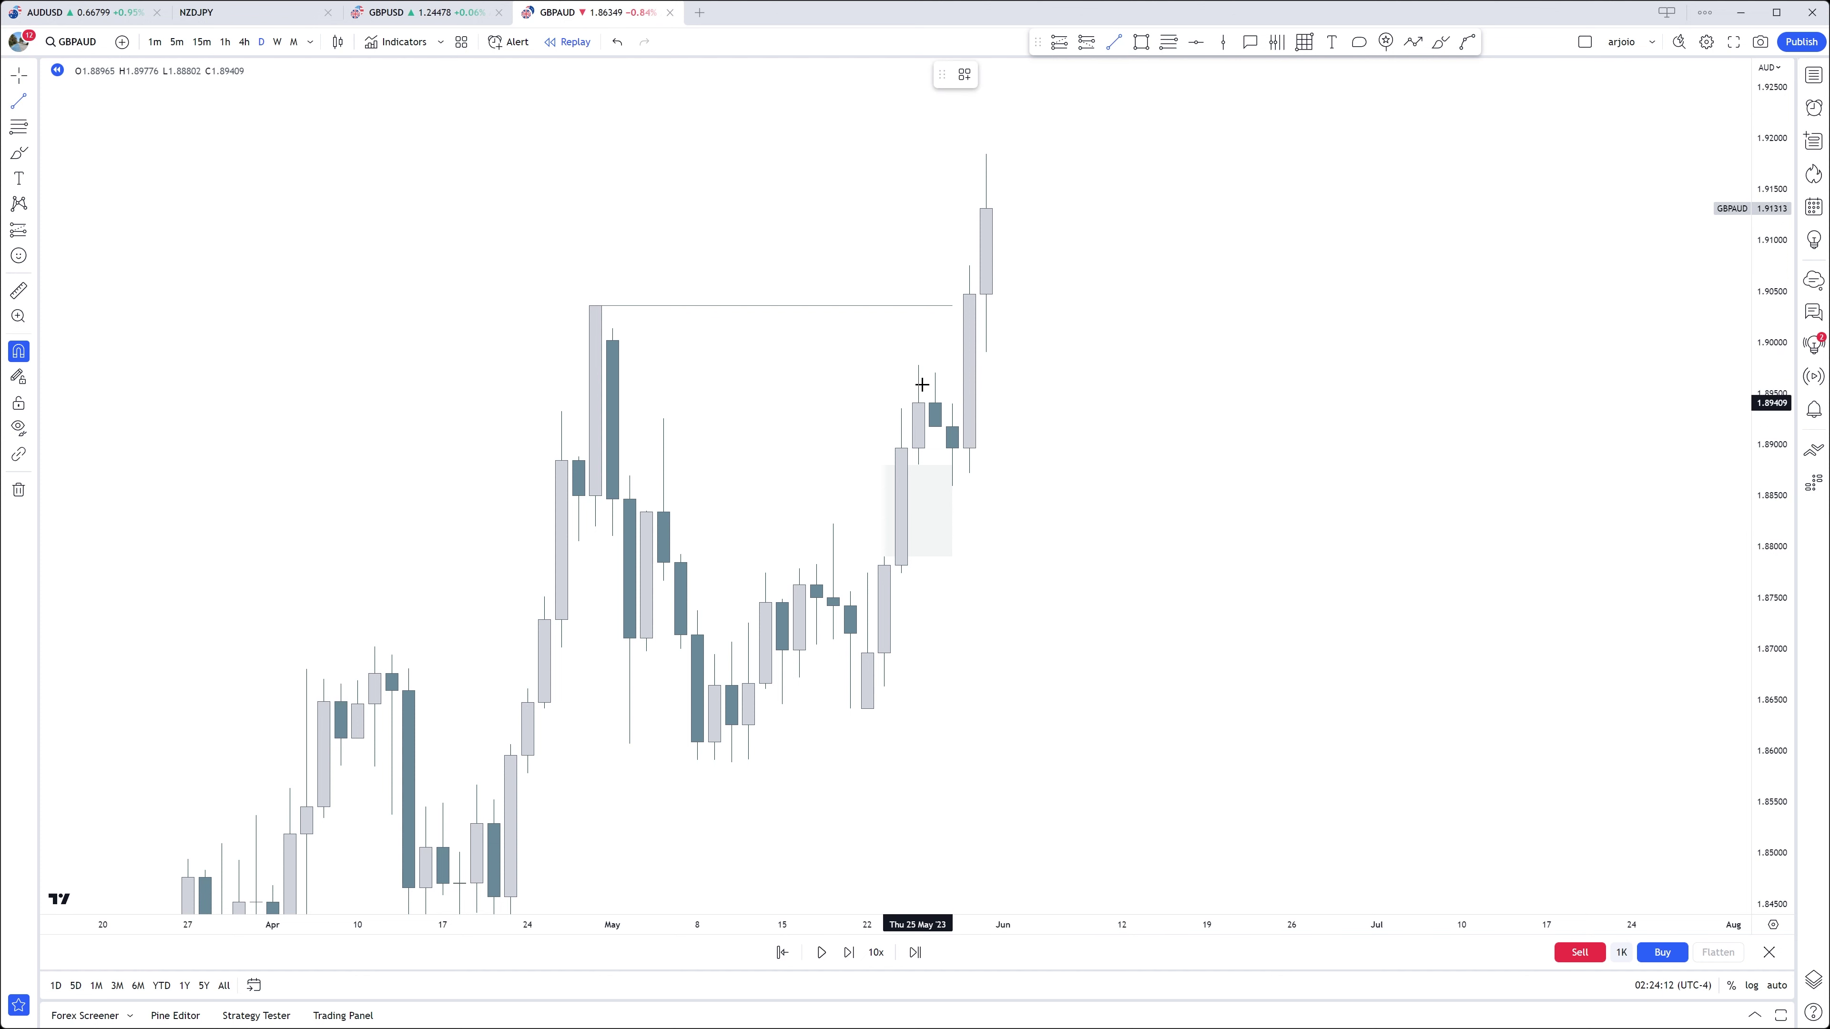
Step: Mark the late-May high with a short horizontal line and switch GBPAUD to 15-minute candles
left_click(918, 366)
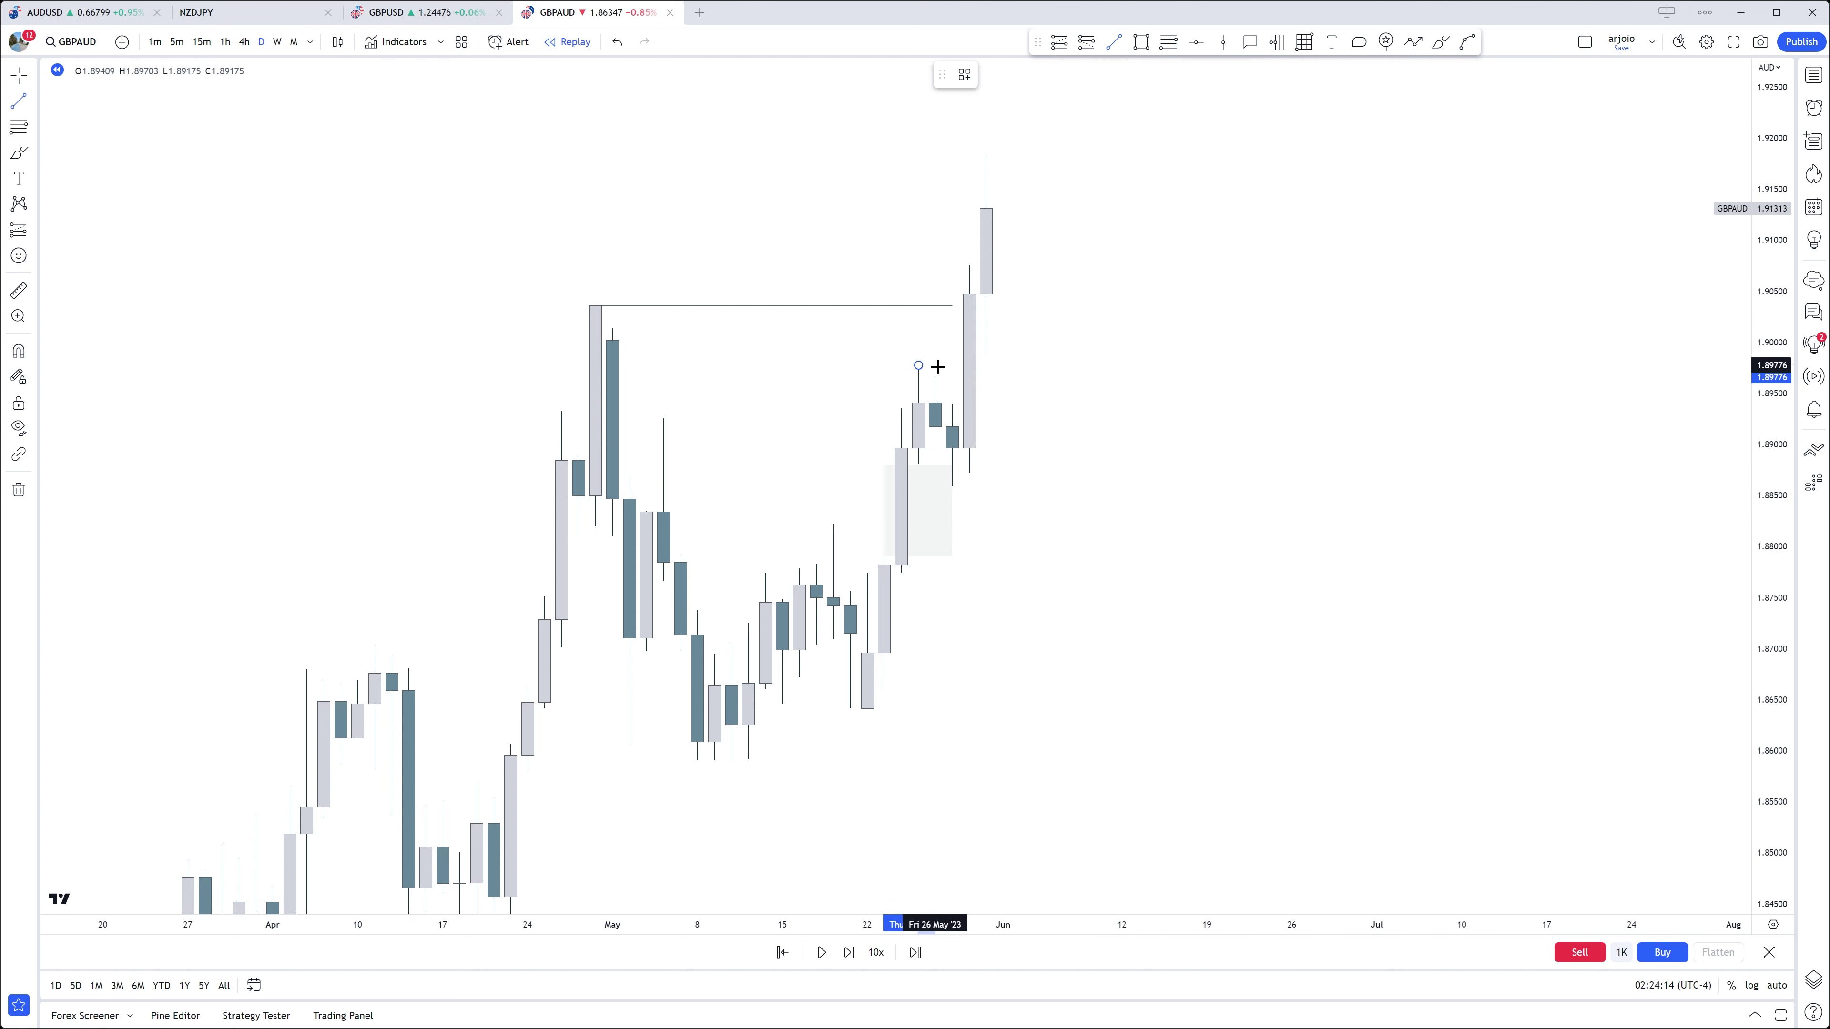
left_click(953, 369)
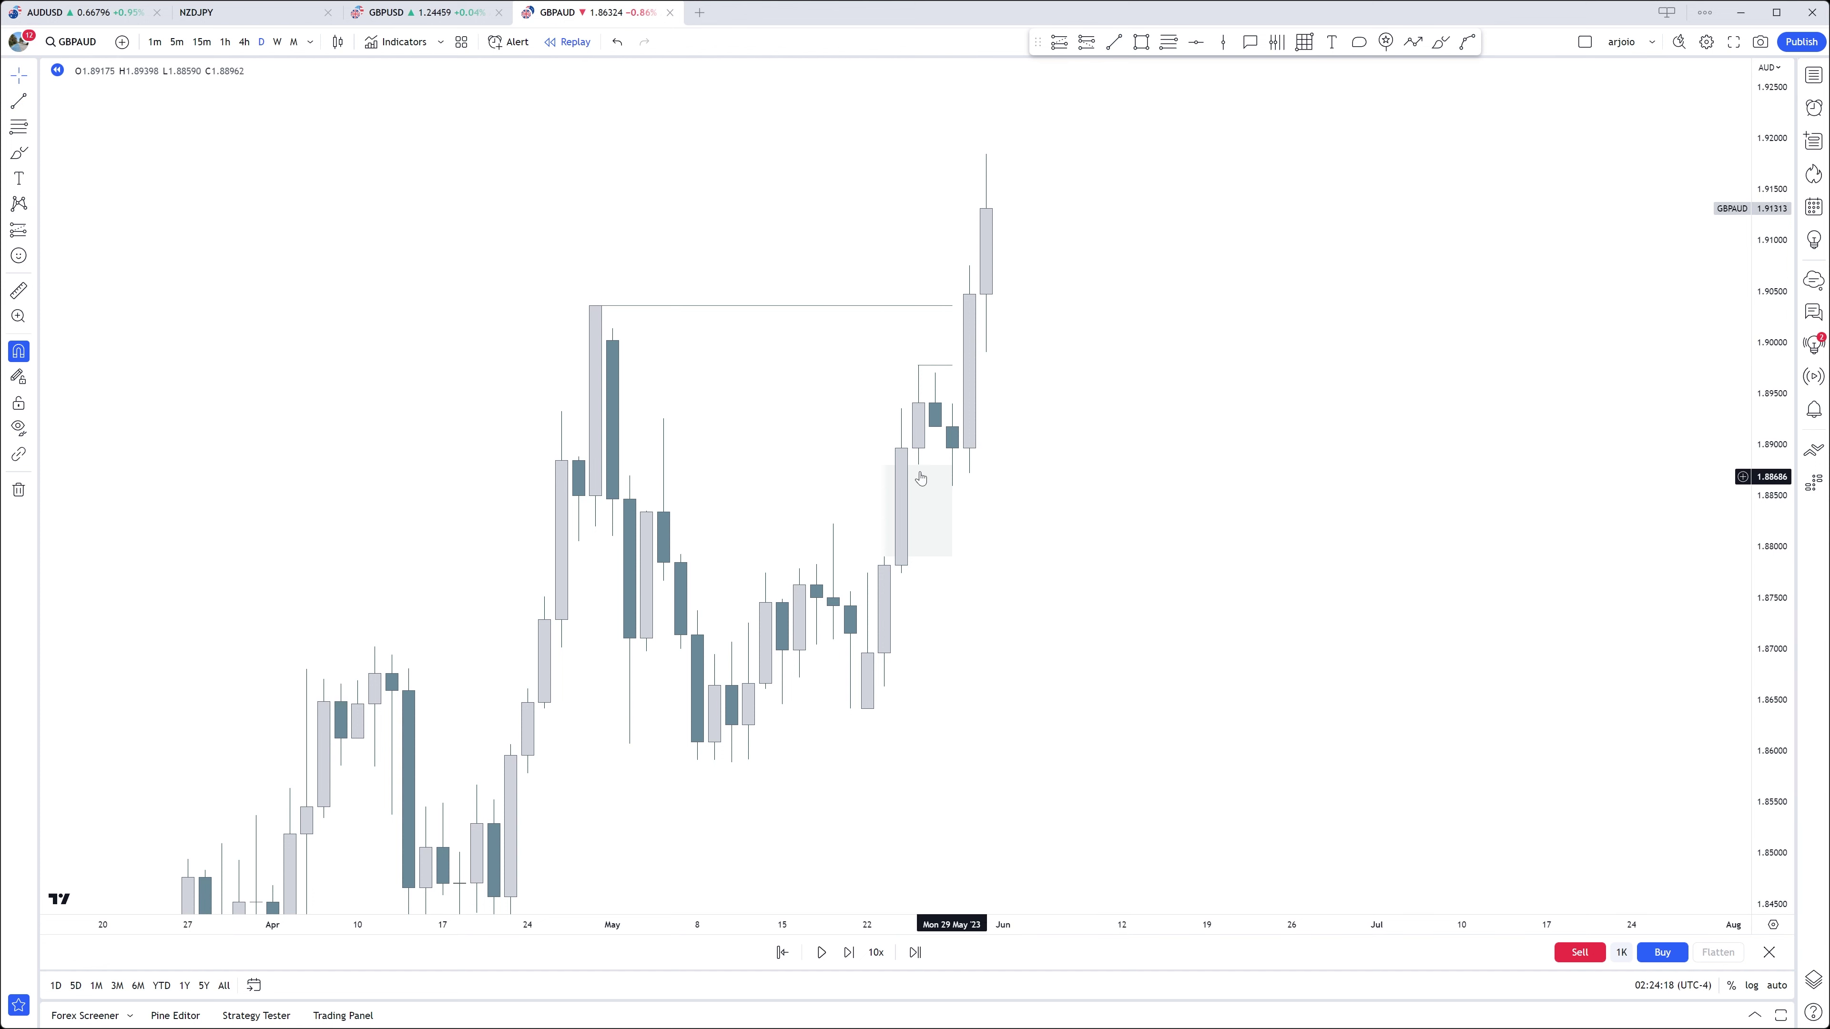
left_click(202, 42)
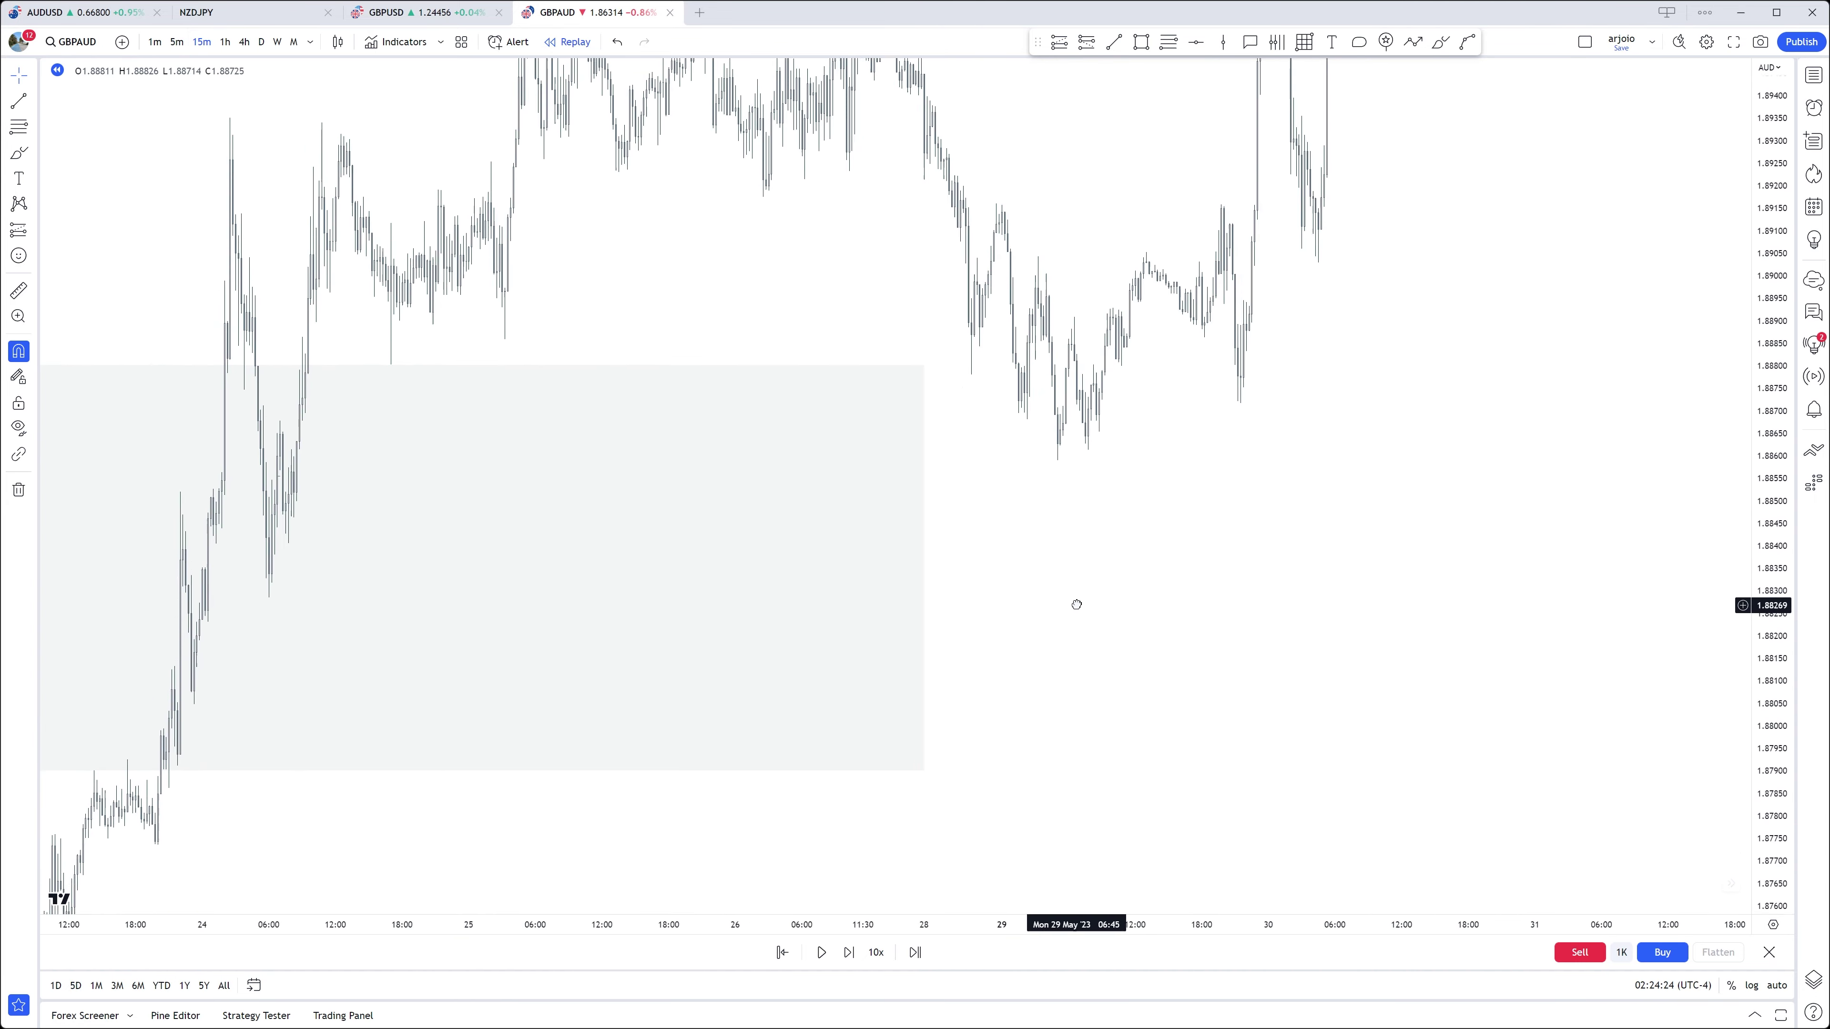
Step: Stretch the grey zone rightward and frame the 29 May 15-minute candles with a tighter price scale
left_click_drag(920, 578, 1018, 573)
scroll(489, 441, "down", 2)
scroll(1233, 601, "up", 3)
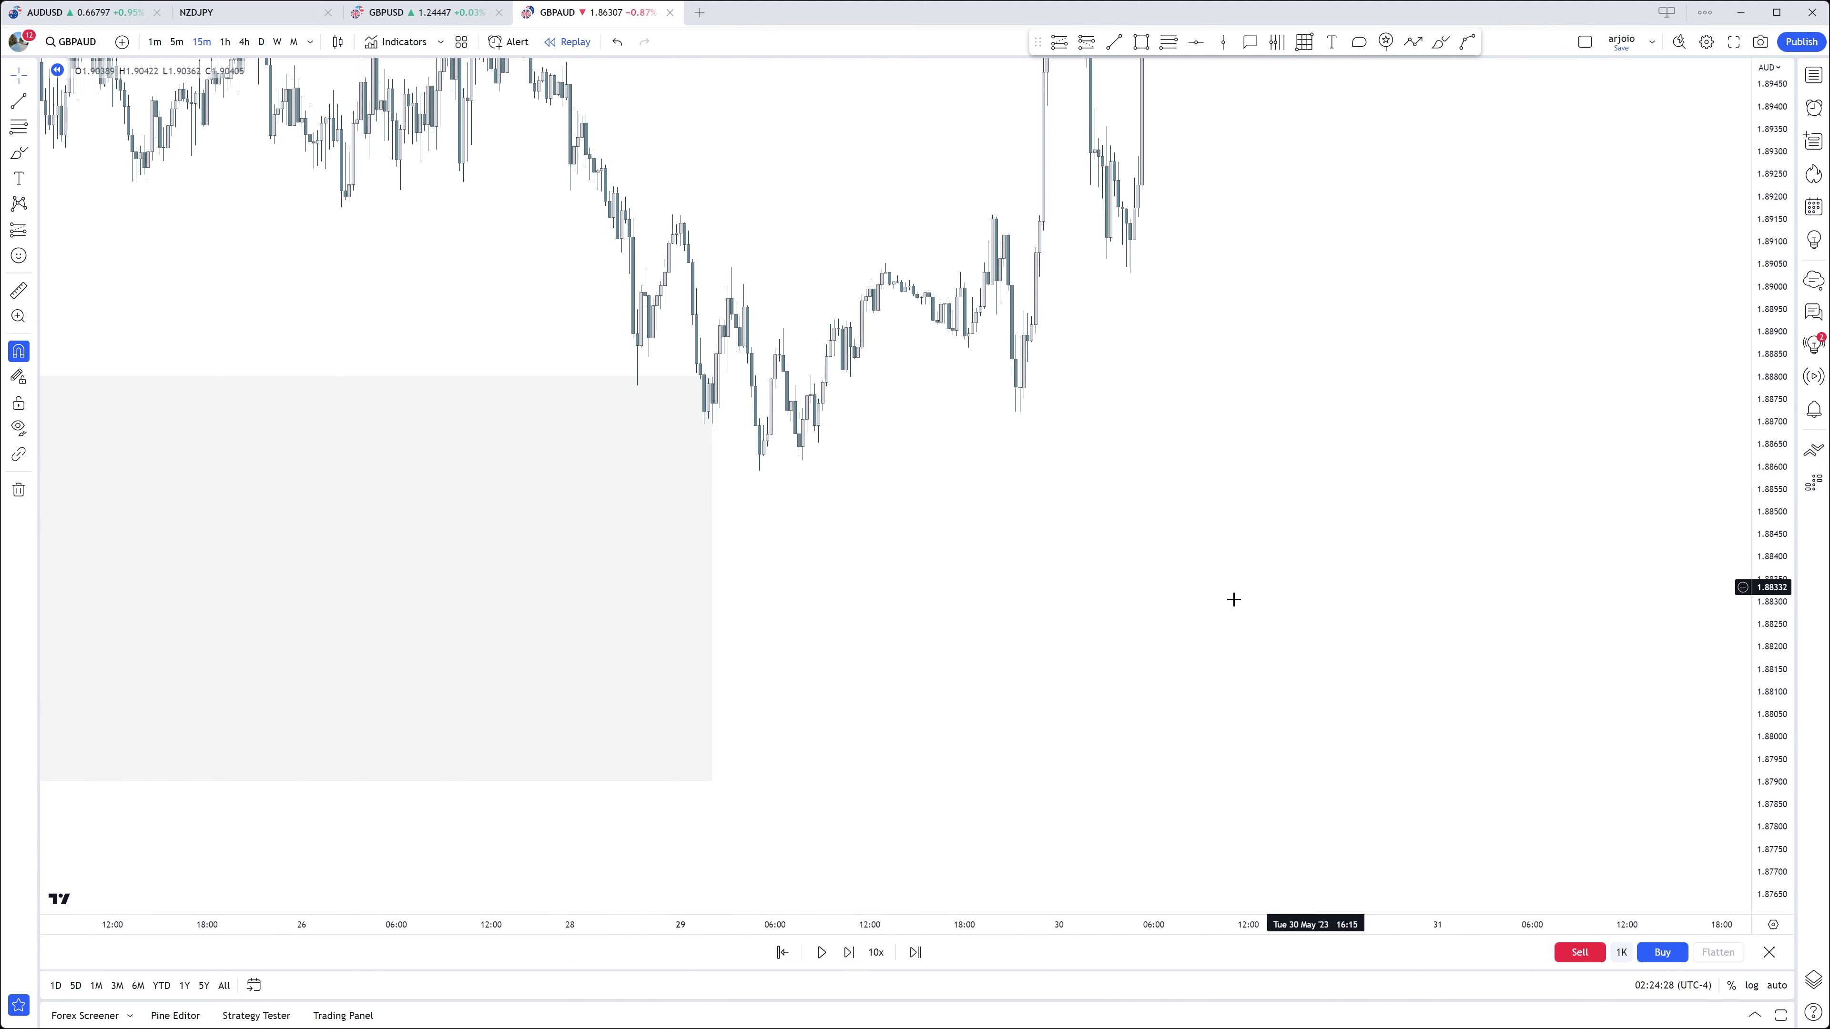
left_click_drag(1776, 826, 1402, 683)
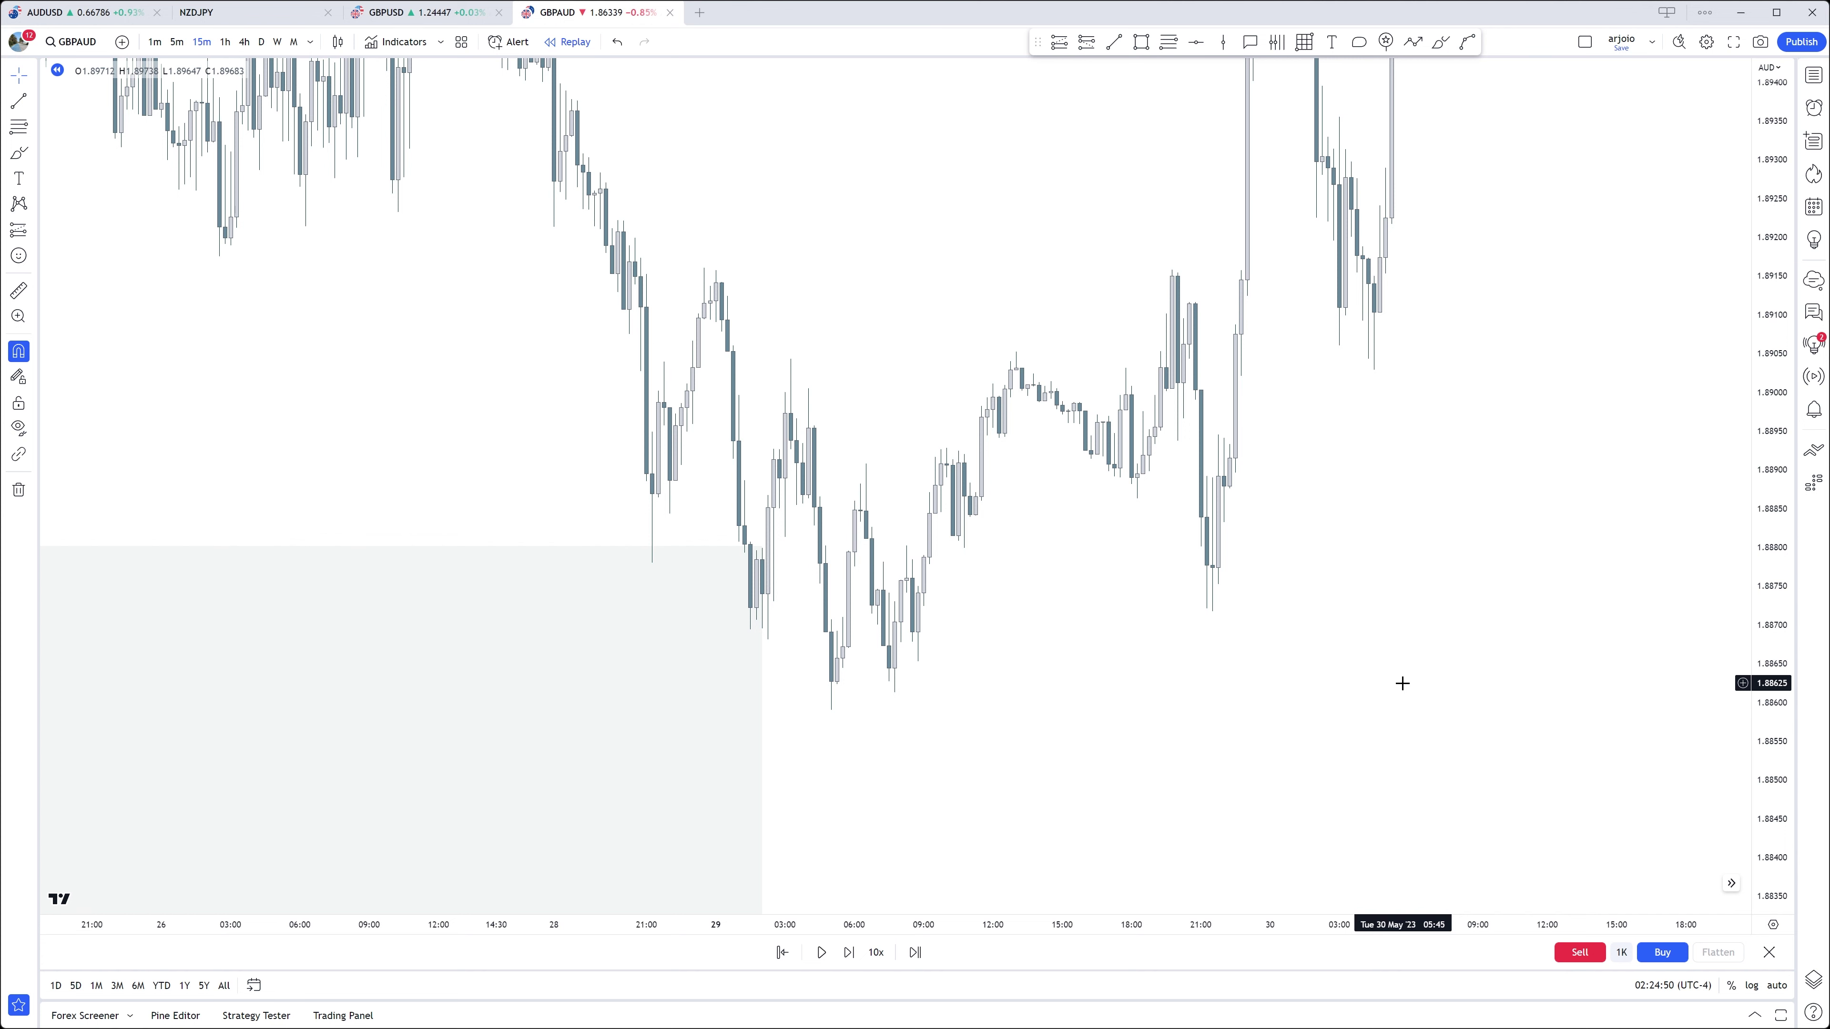
left_click_drag(1402, 682, 1369, 733)
left_click(1114, 41)
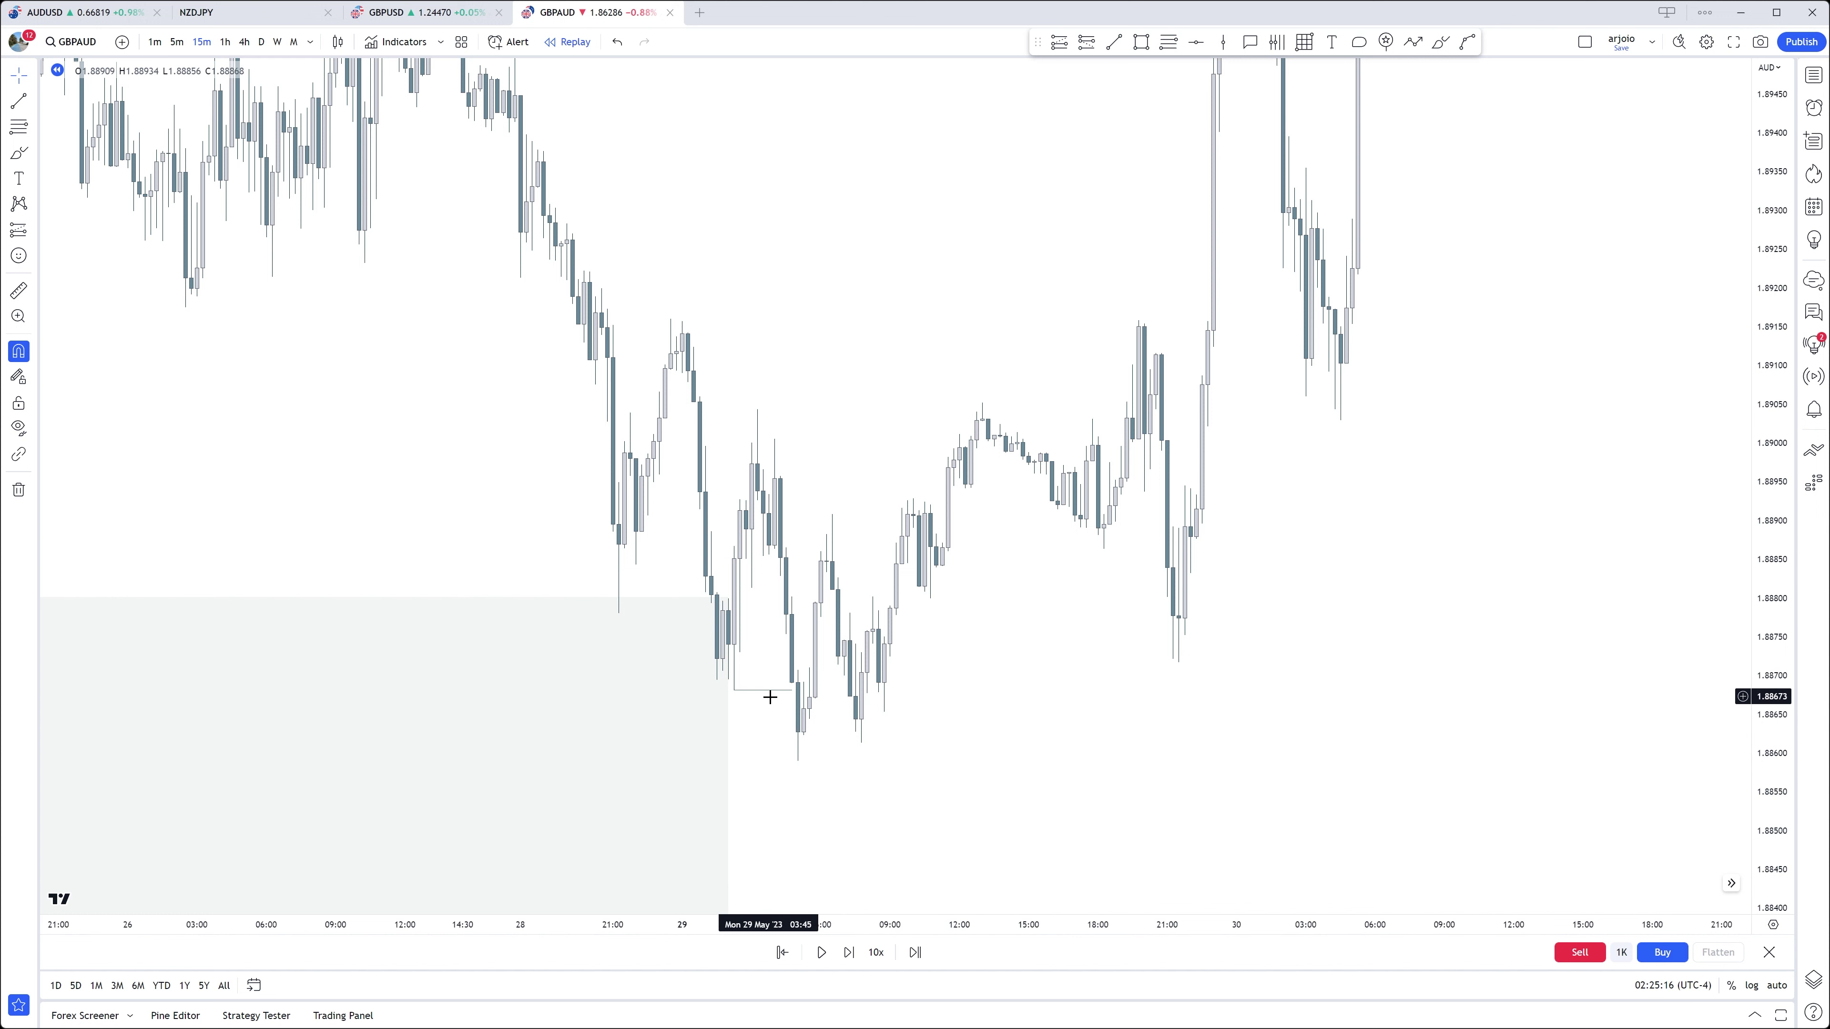
left_click(1413, 41)
left_click(798, 759)
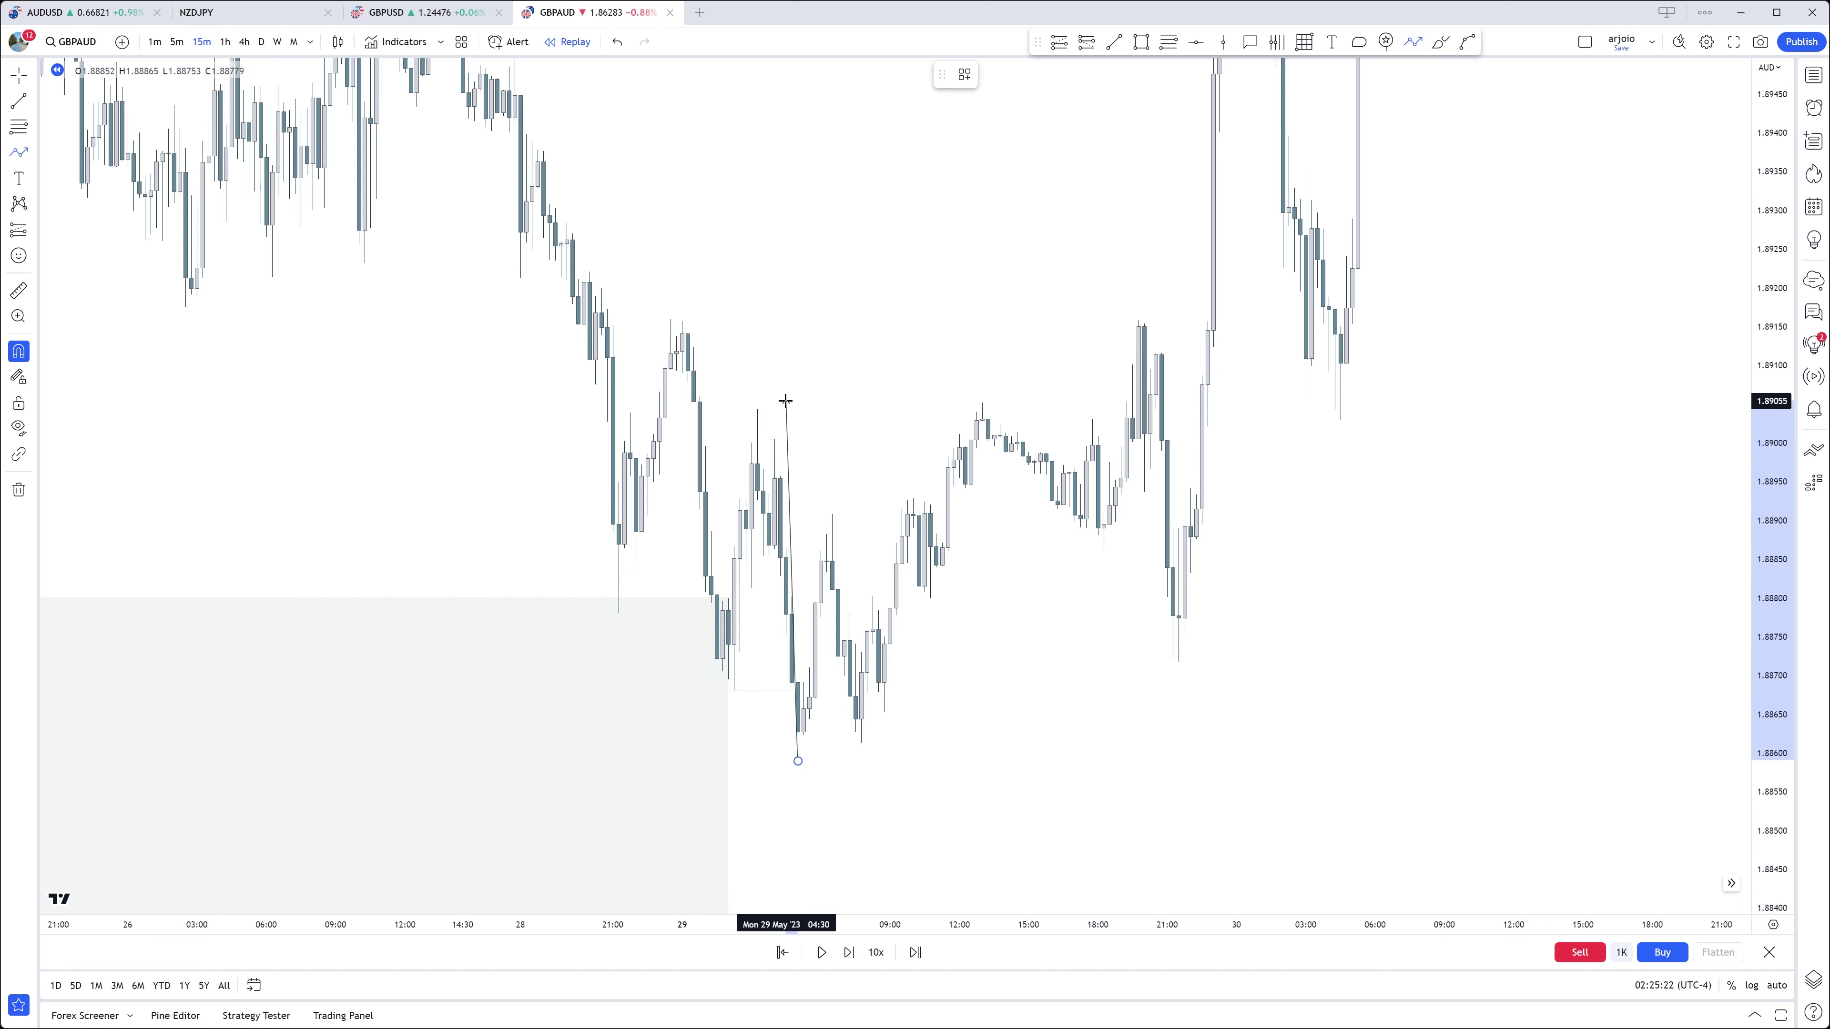
left_click(907, 338)
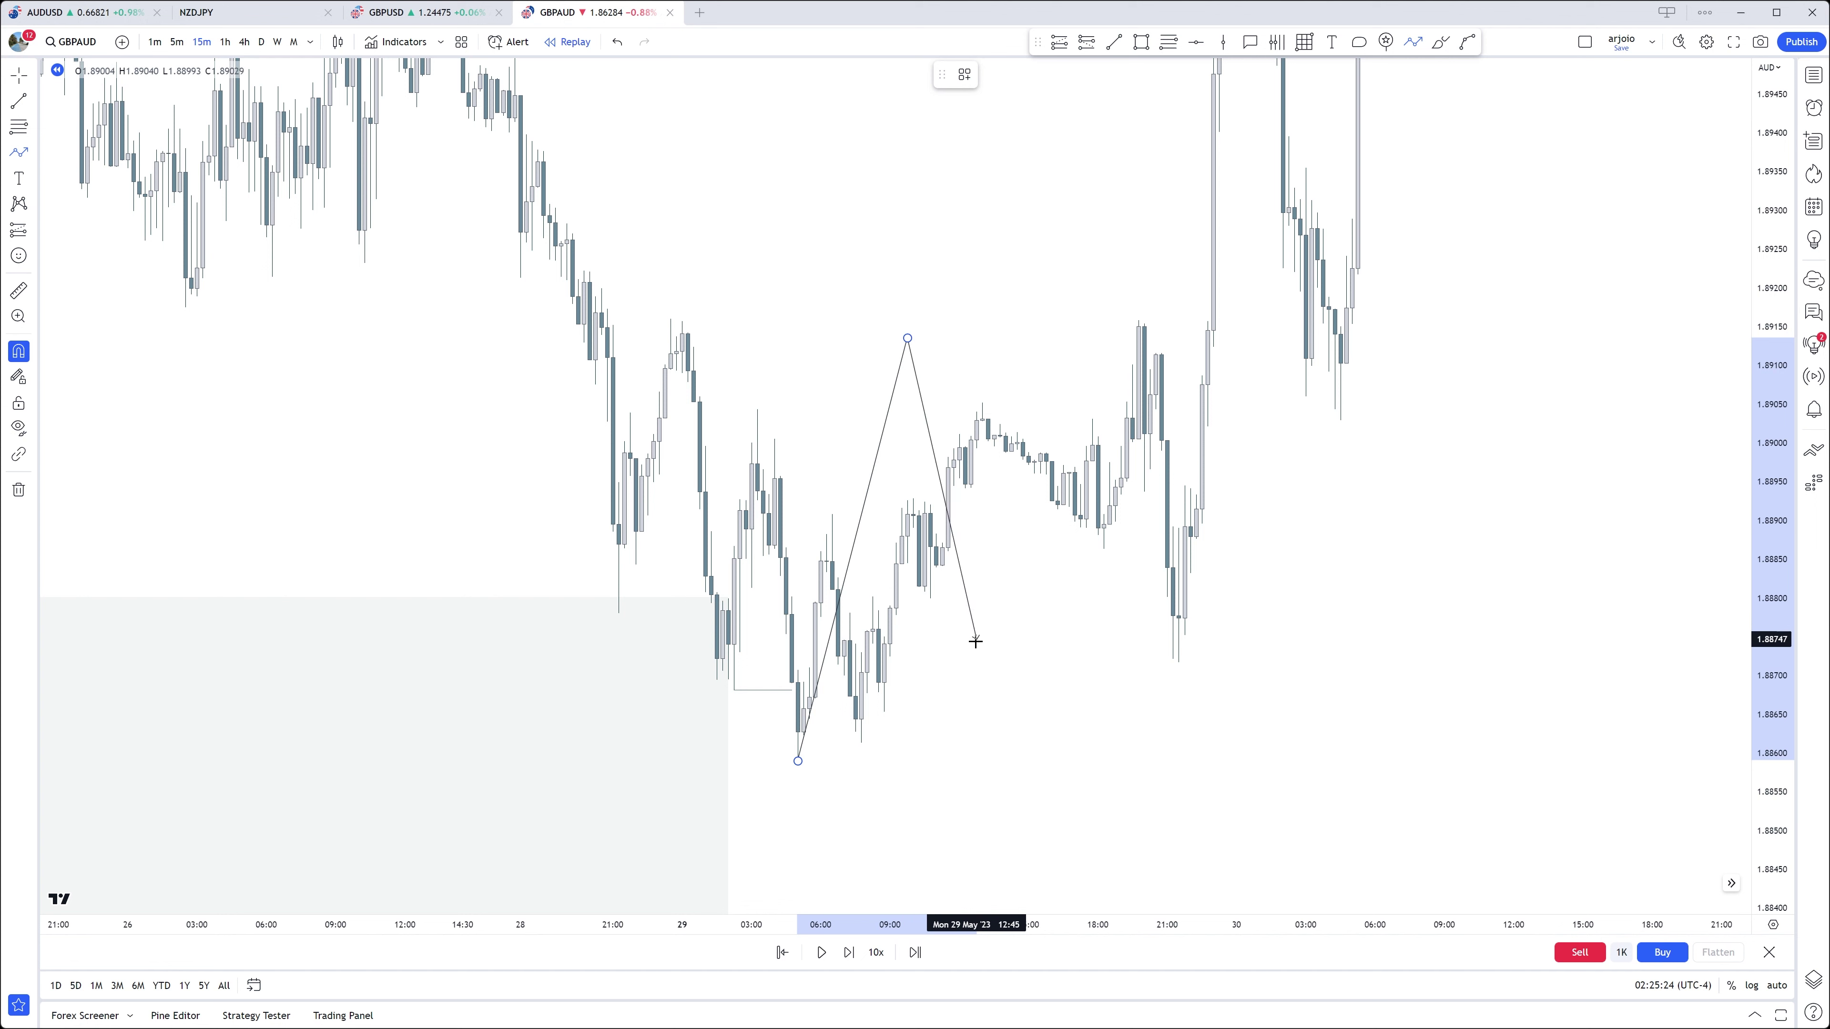
left_click(977, 658)
key("Escape")
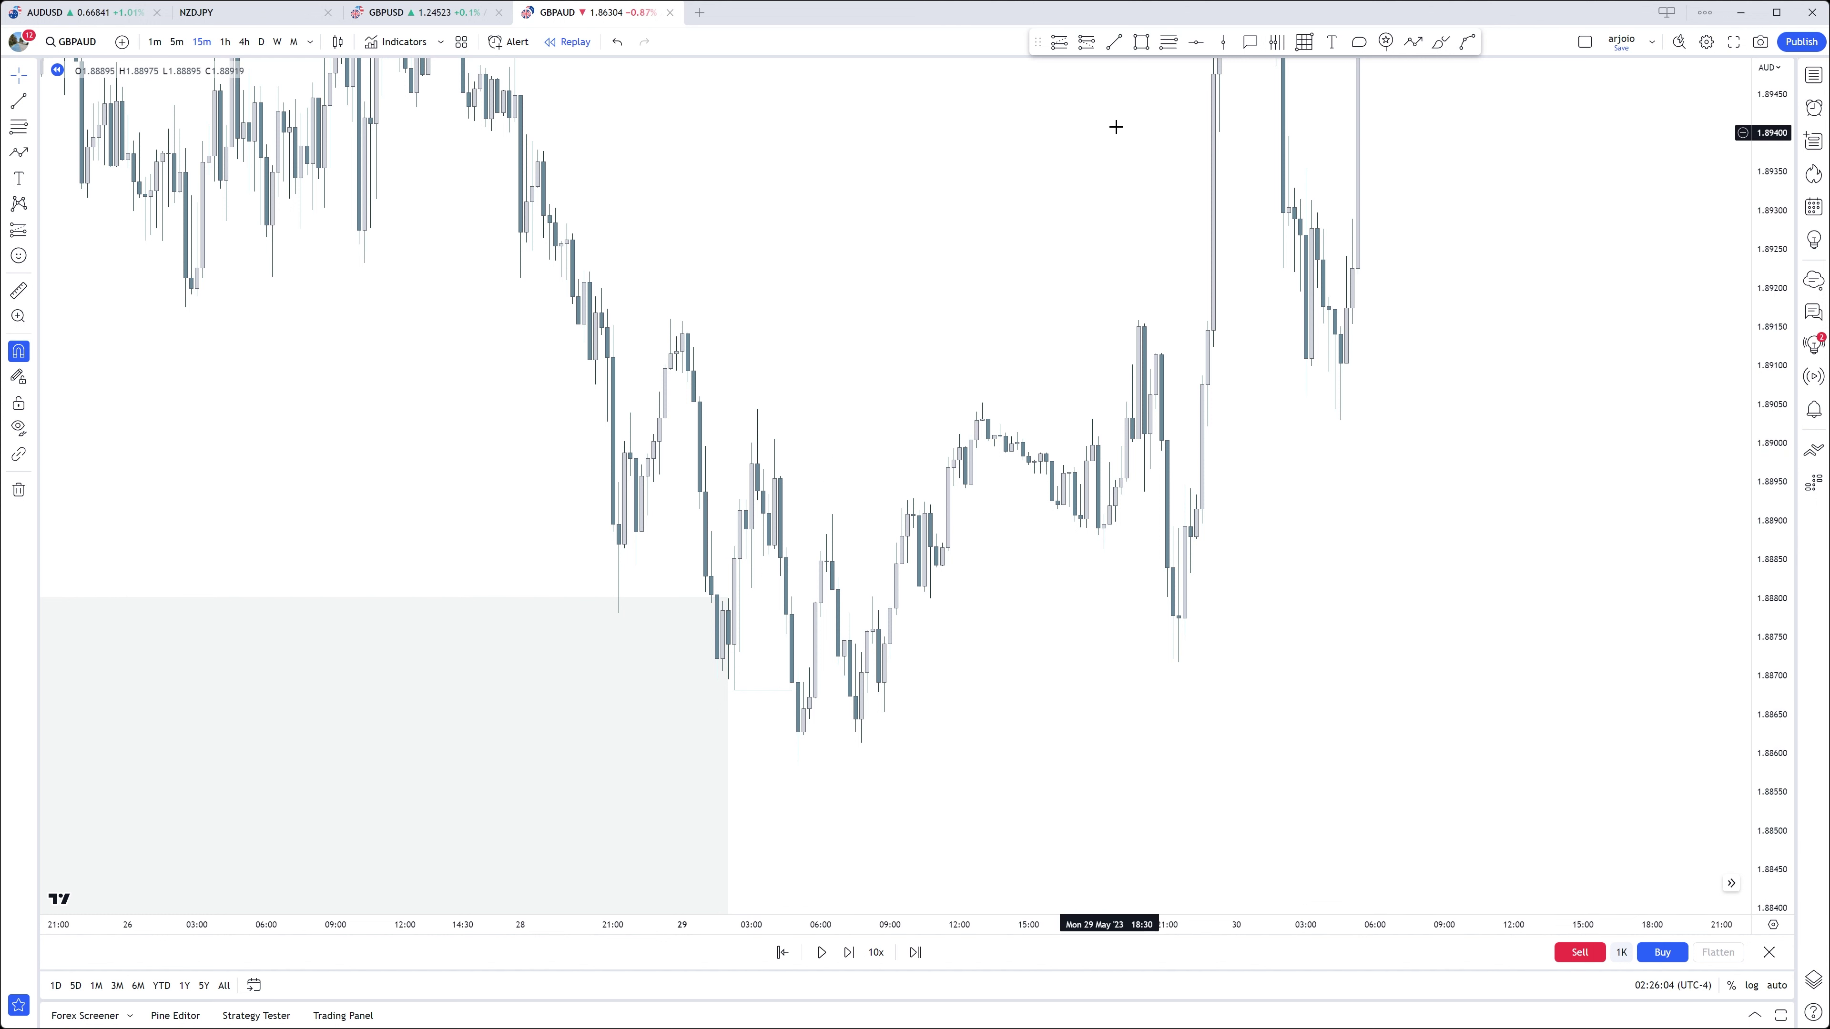
left_click(1114, 41)
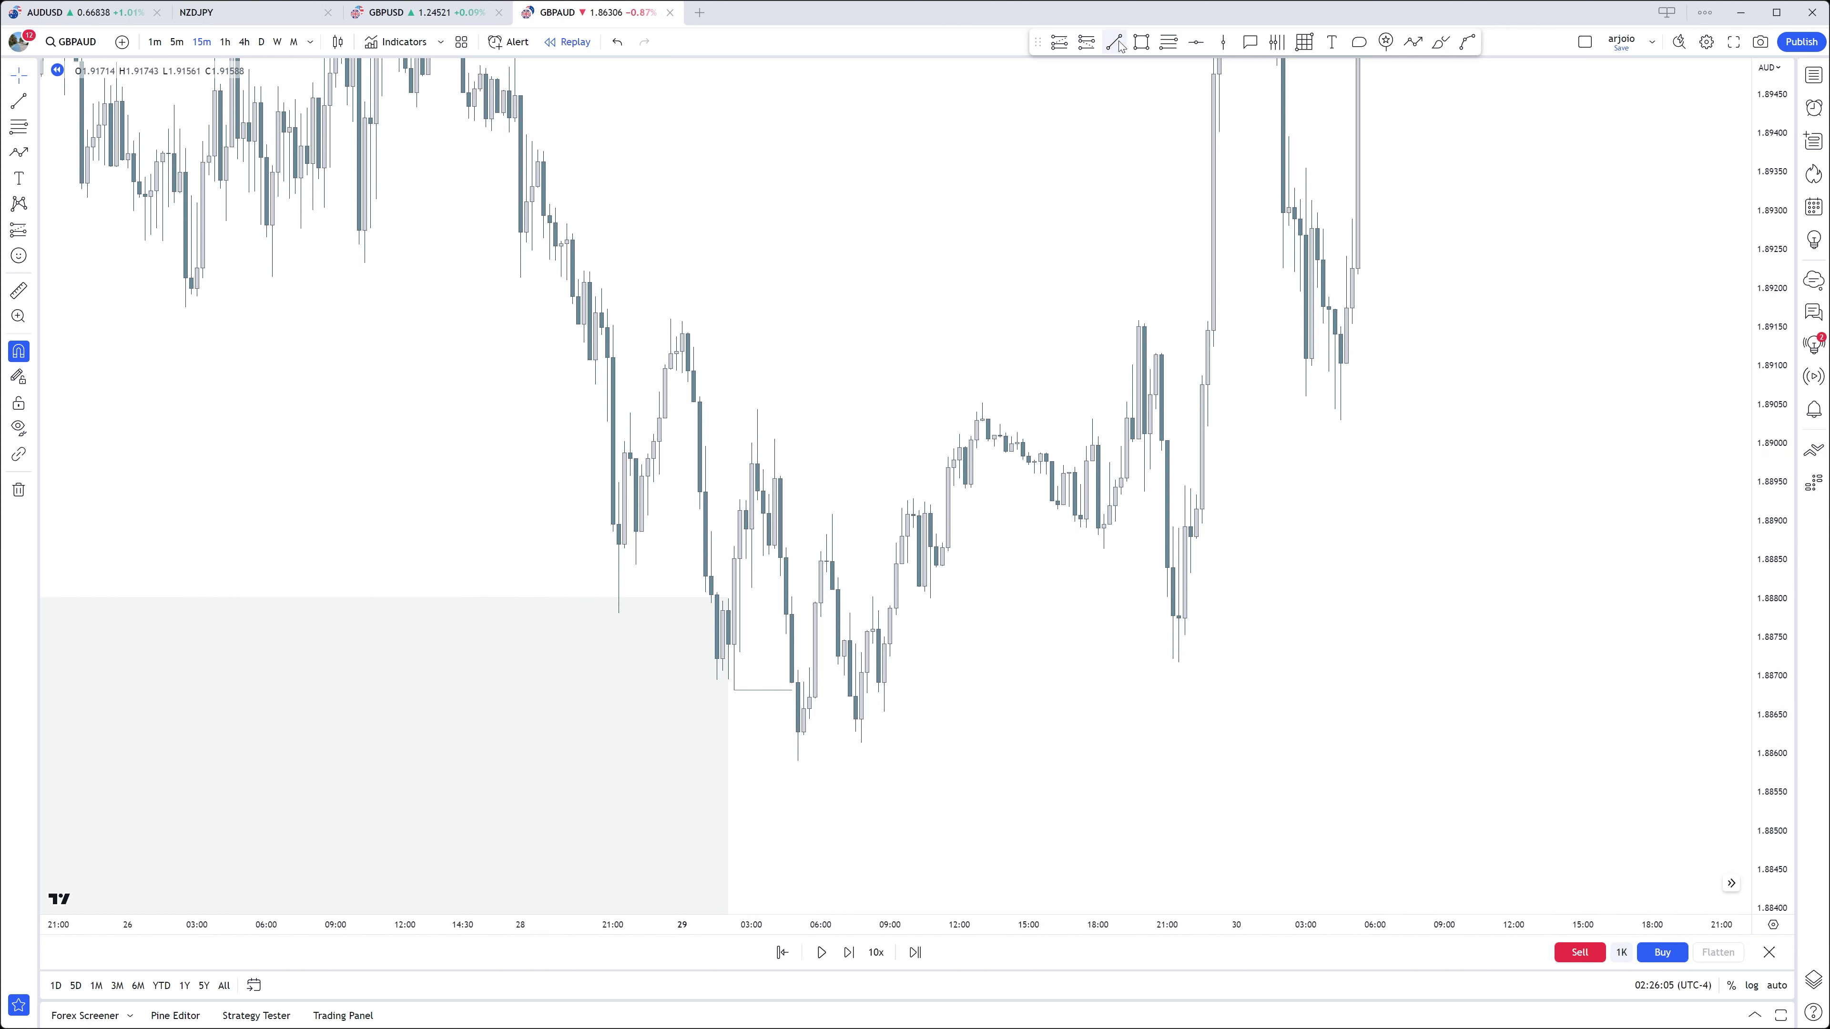
Step: Add level lines near 1.8900 across 29 May morning and near 1.8886 that evening
left_click(775, 442)
left_click(953, 476)
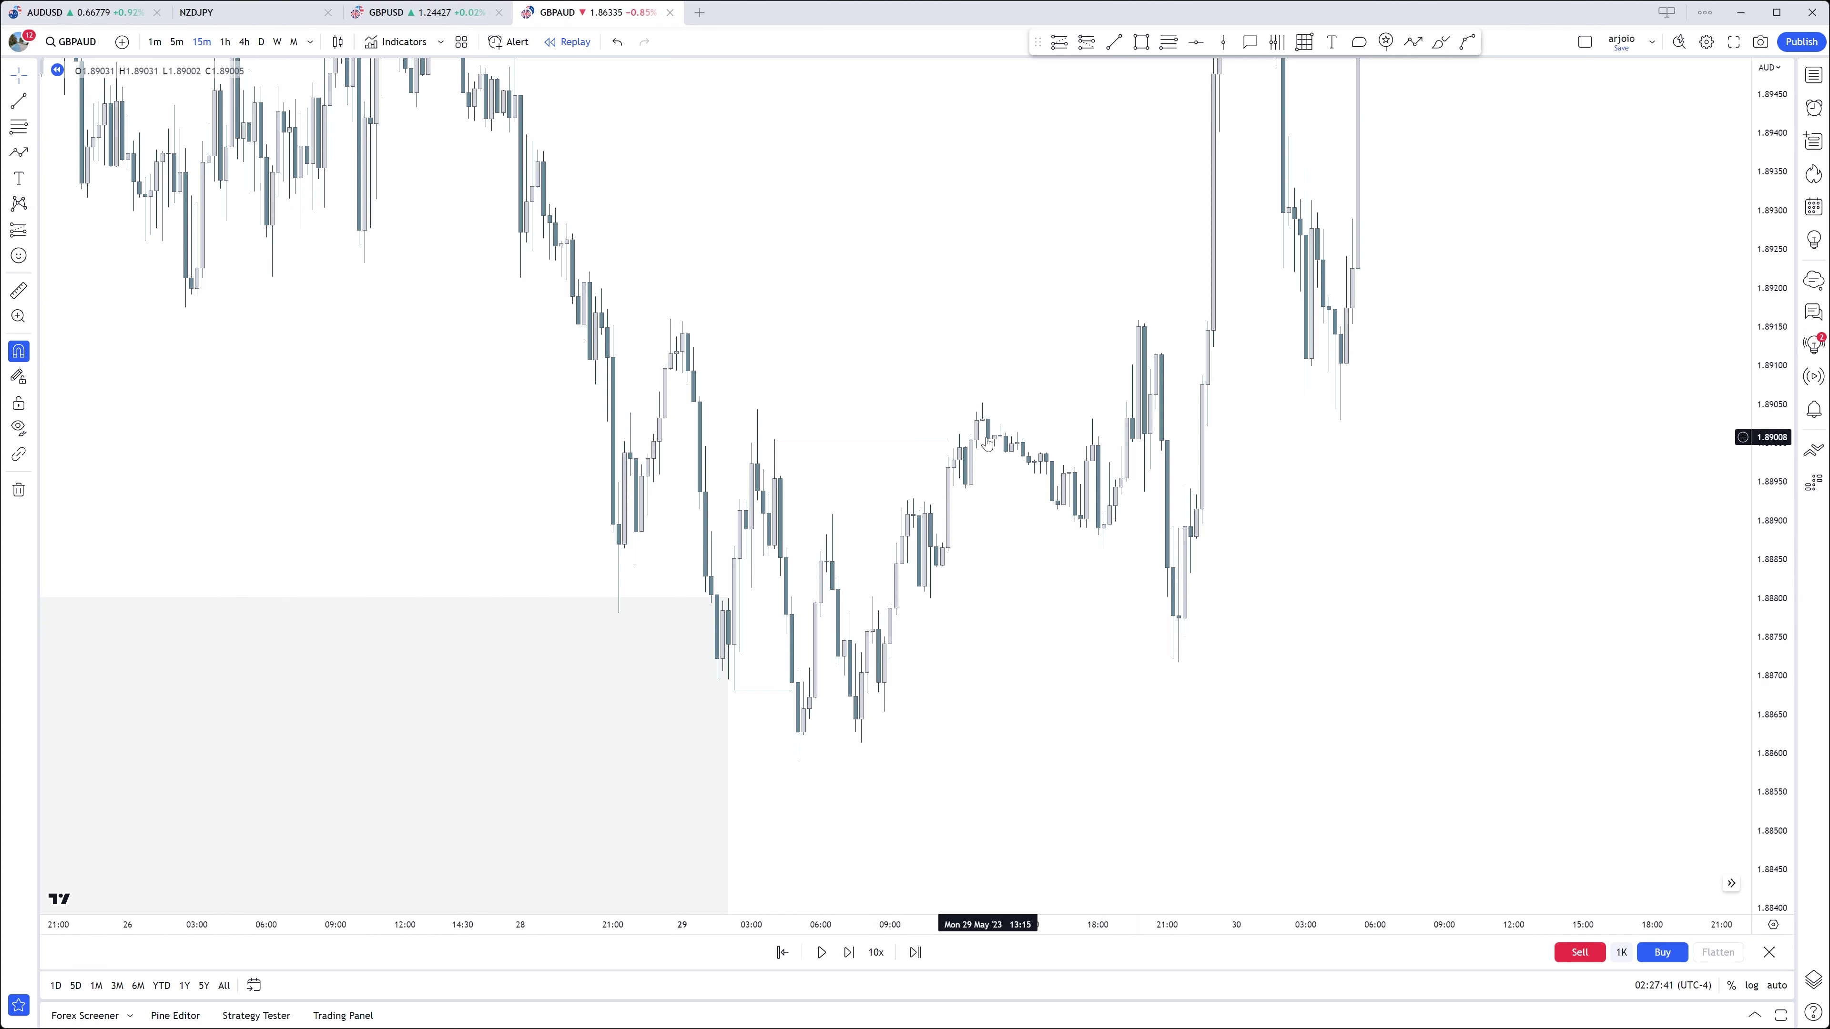
left_click(1115, 42)
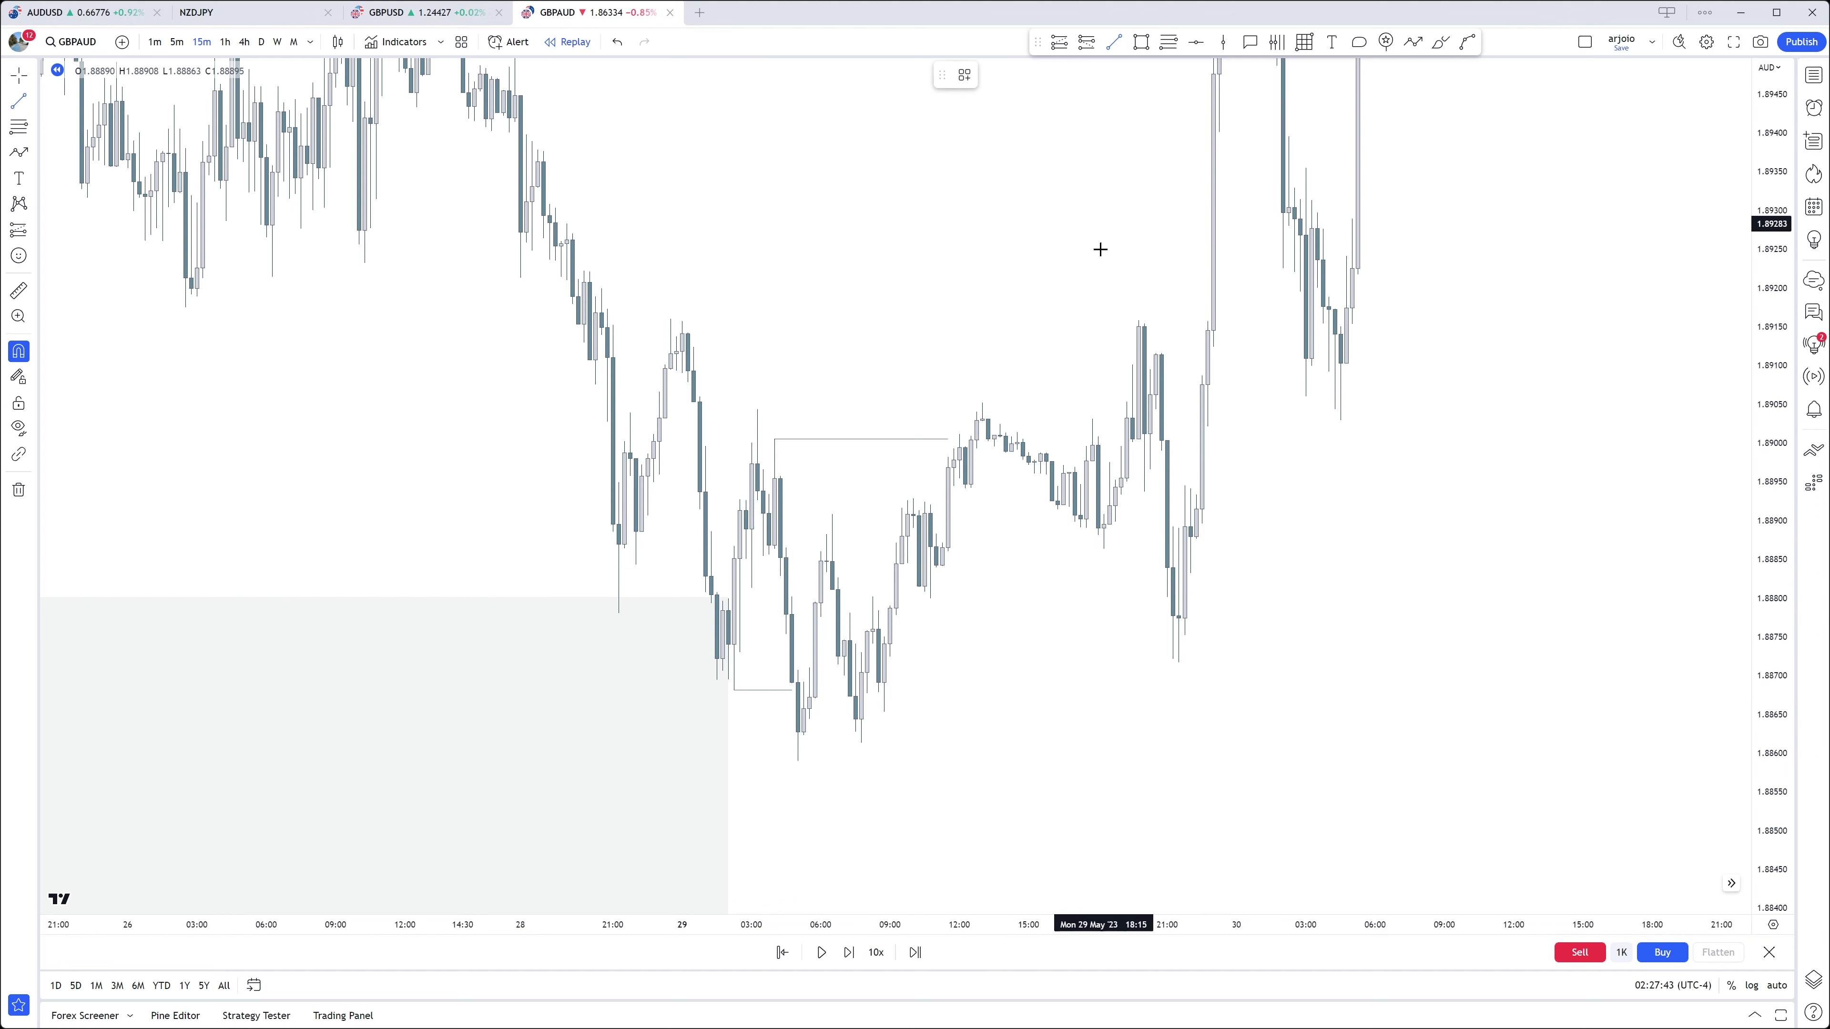
left_click_drag(1103, 547, 1156, 548)
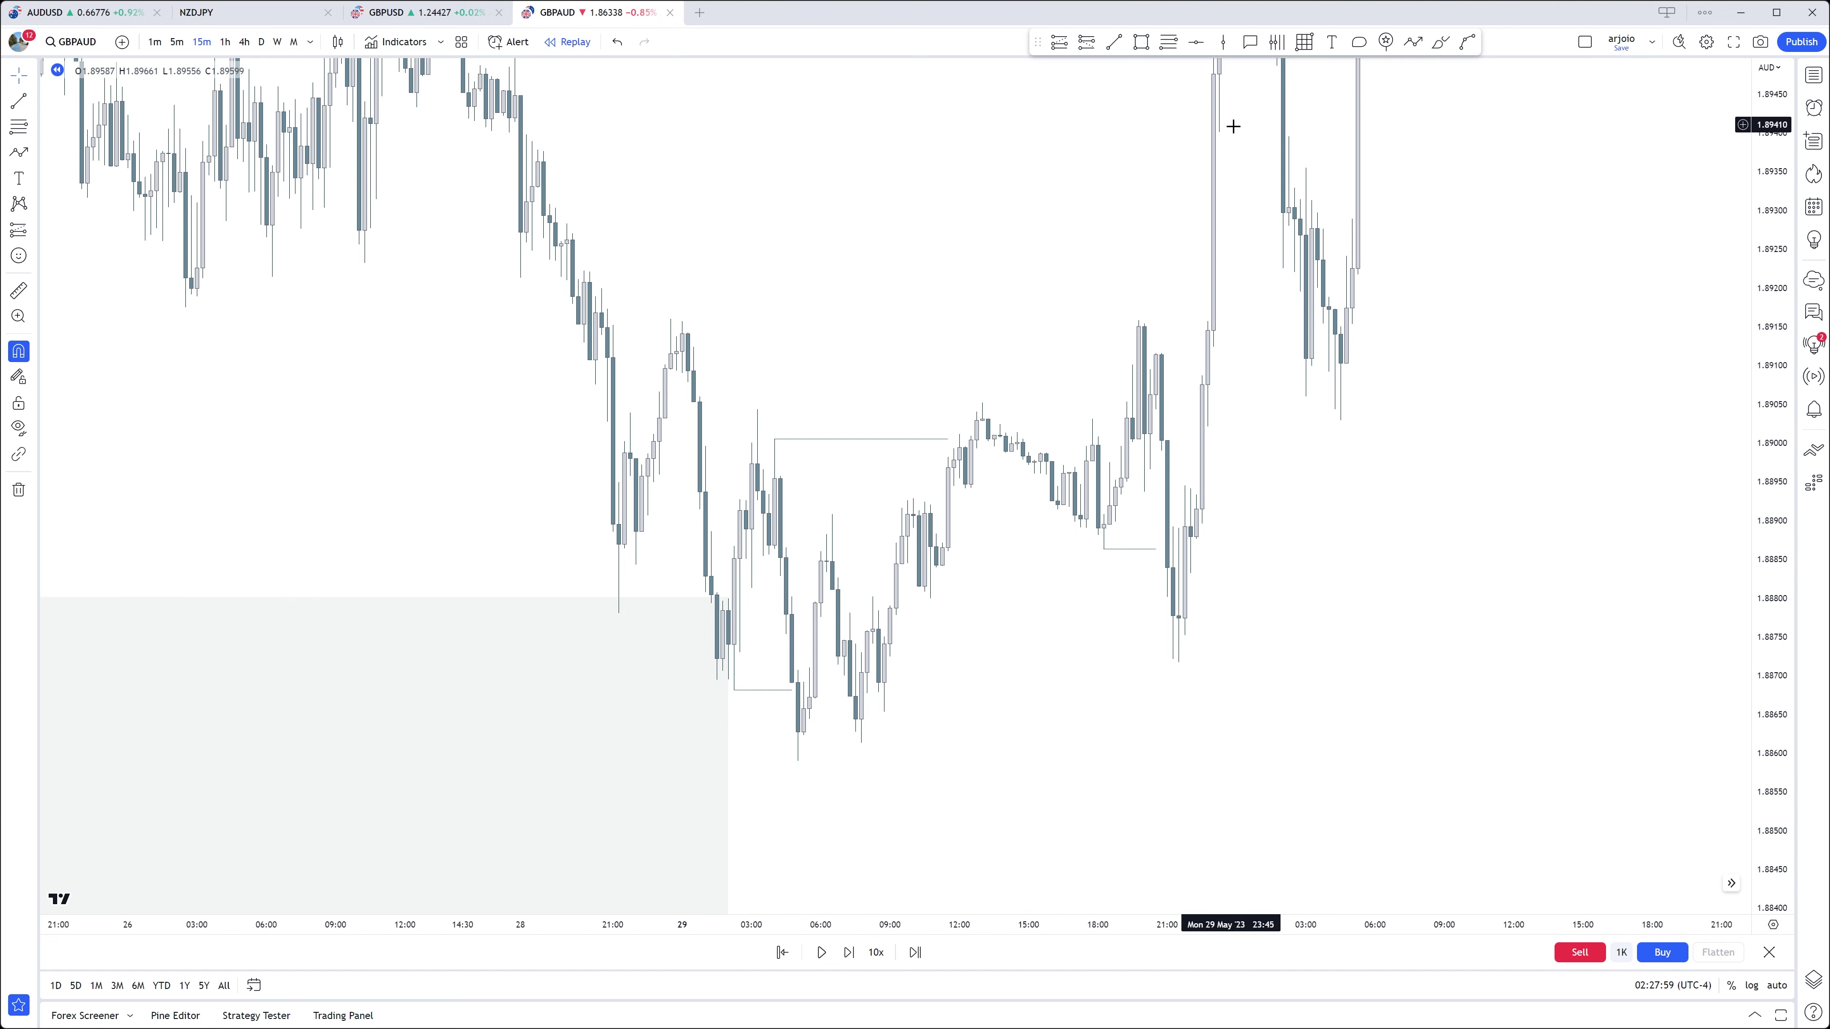
left_click_drag(1230, 122, 1771, 346)
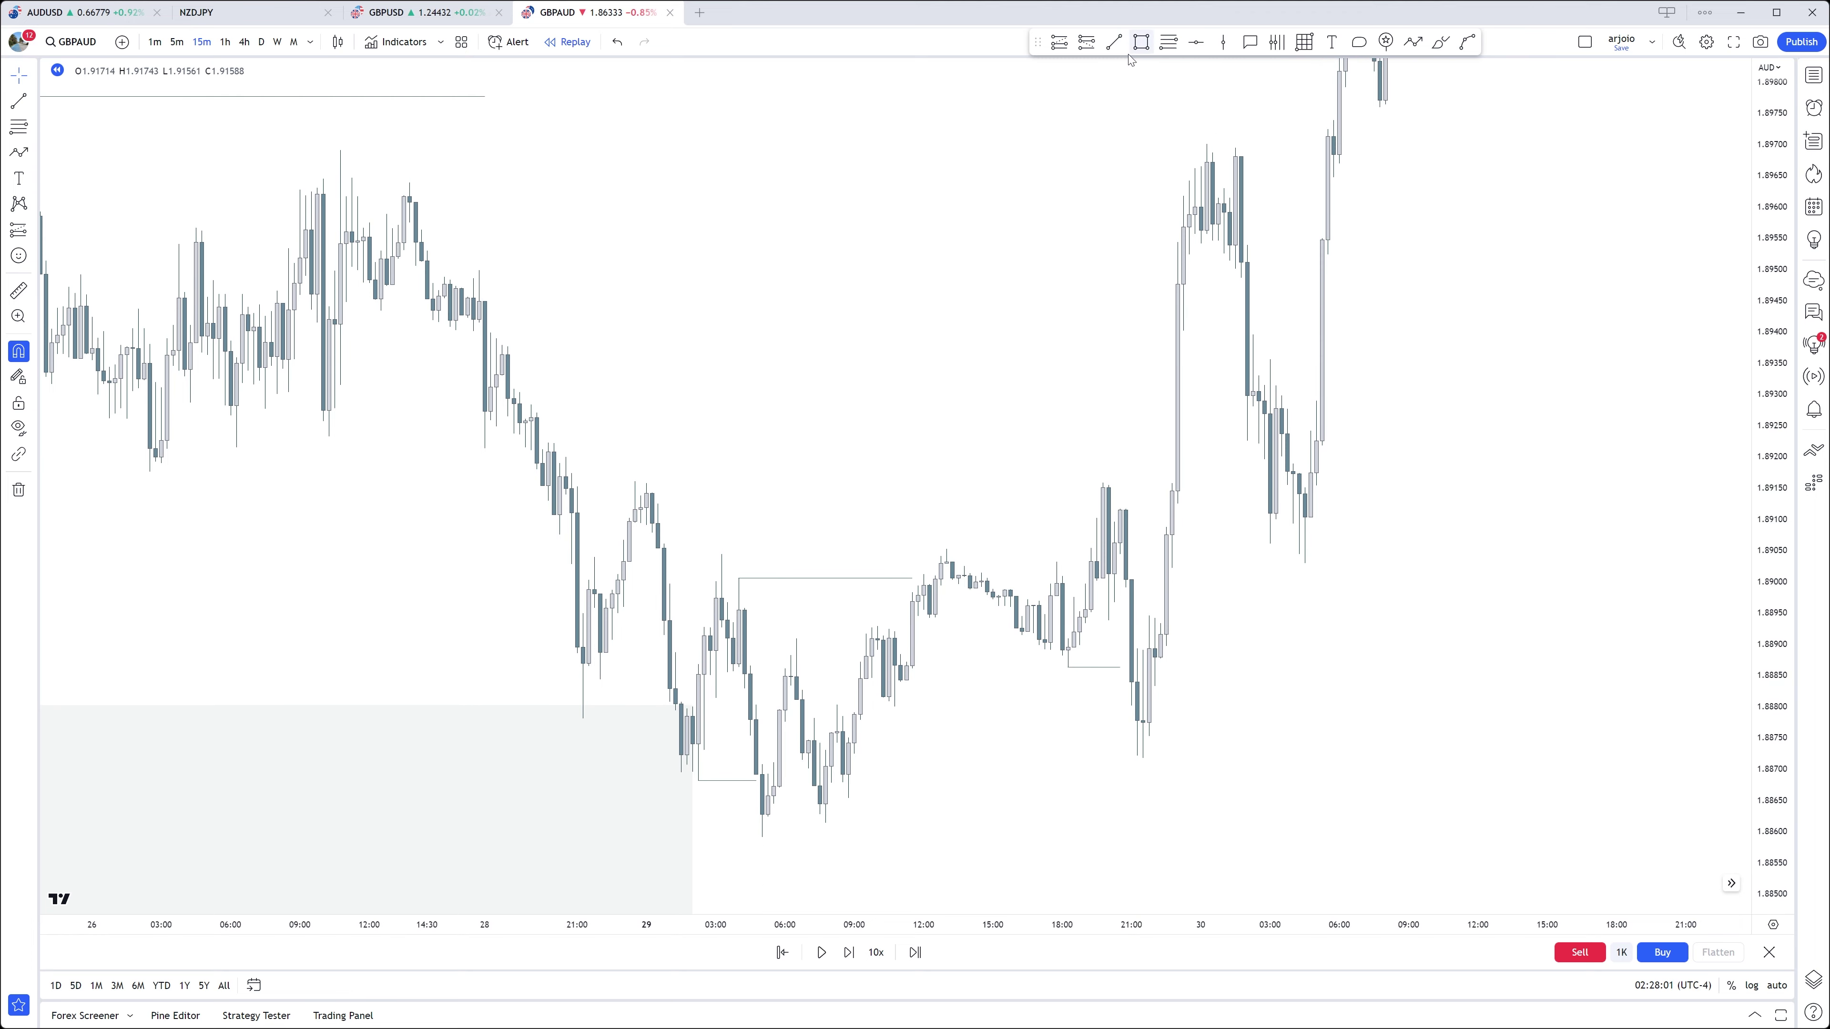
Step: Draw a horizontal liquidity line at the GBPAUD swing high near 1.8911 and deselect it
left_click(1122, 510)
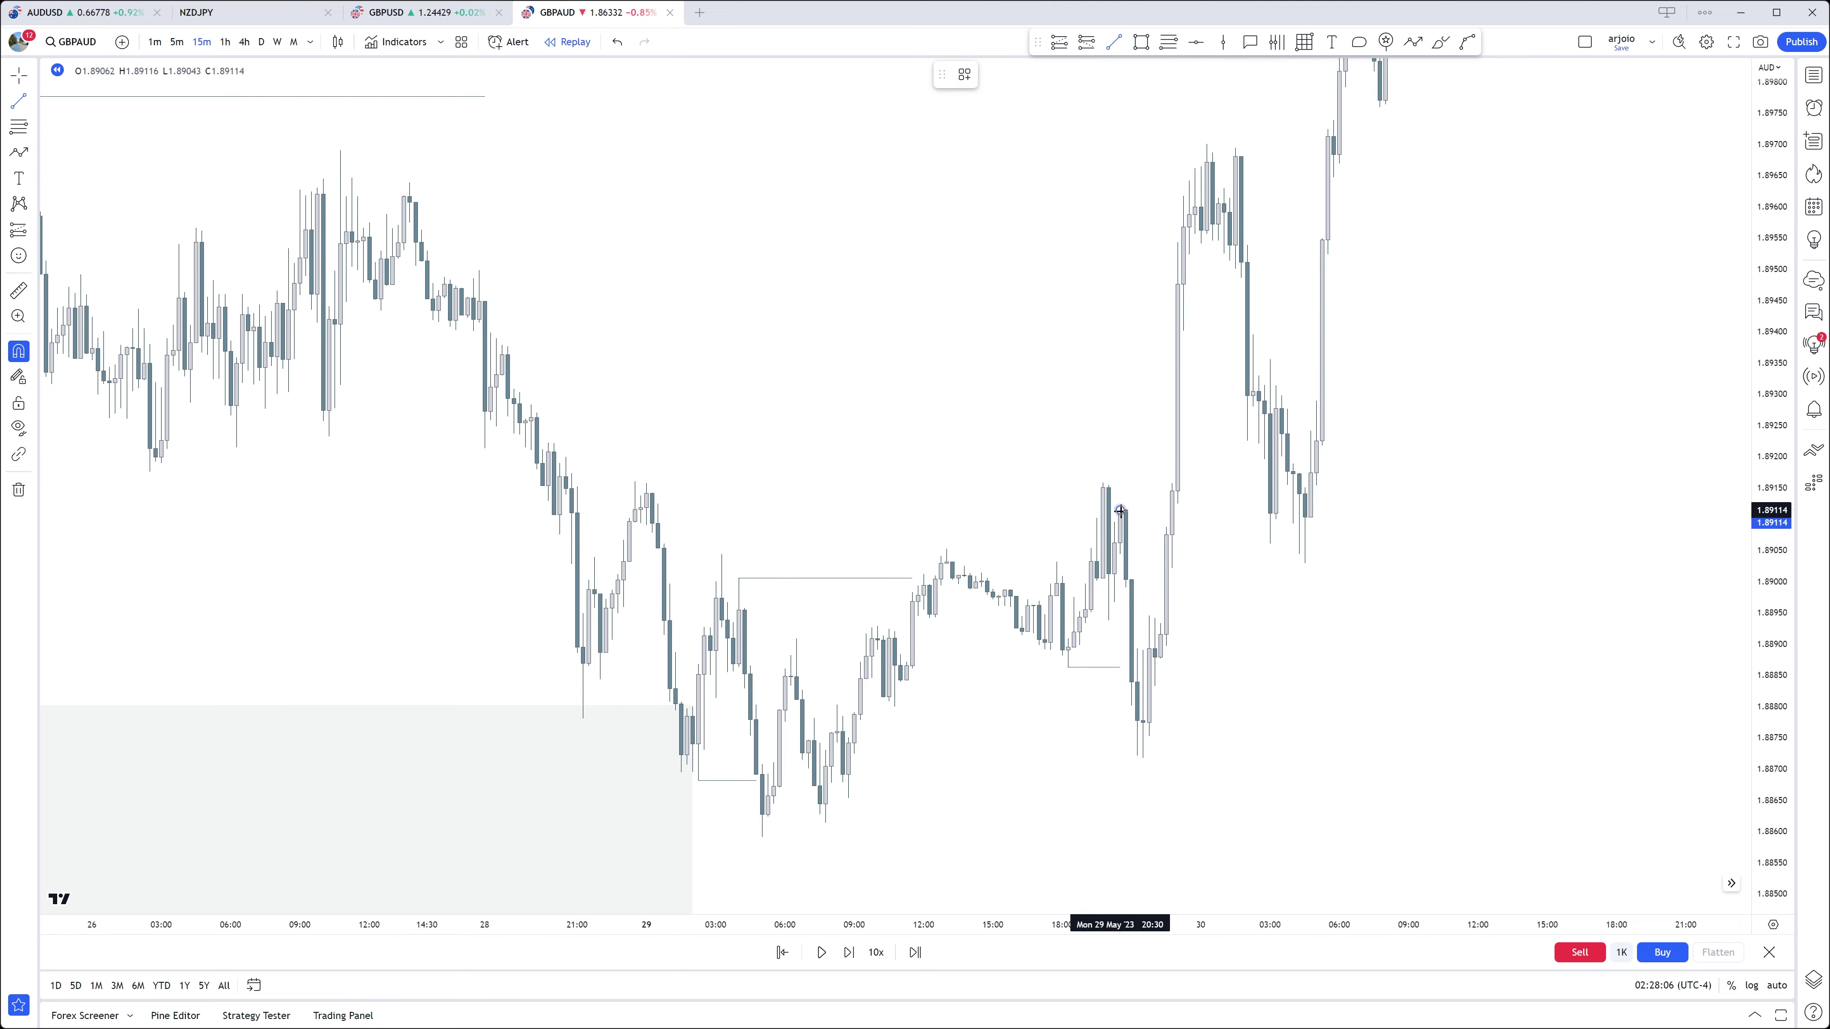
left_click(1260, 542)
left_click(1260, 542)
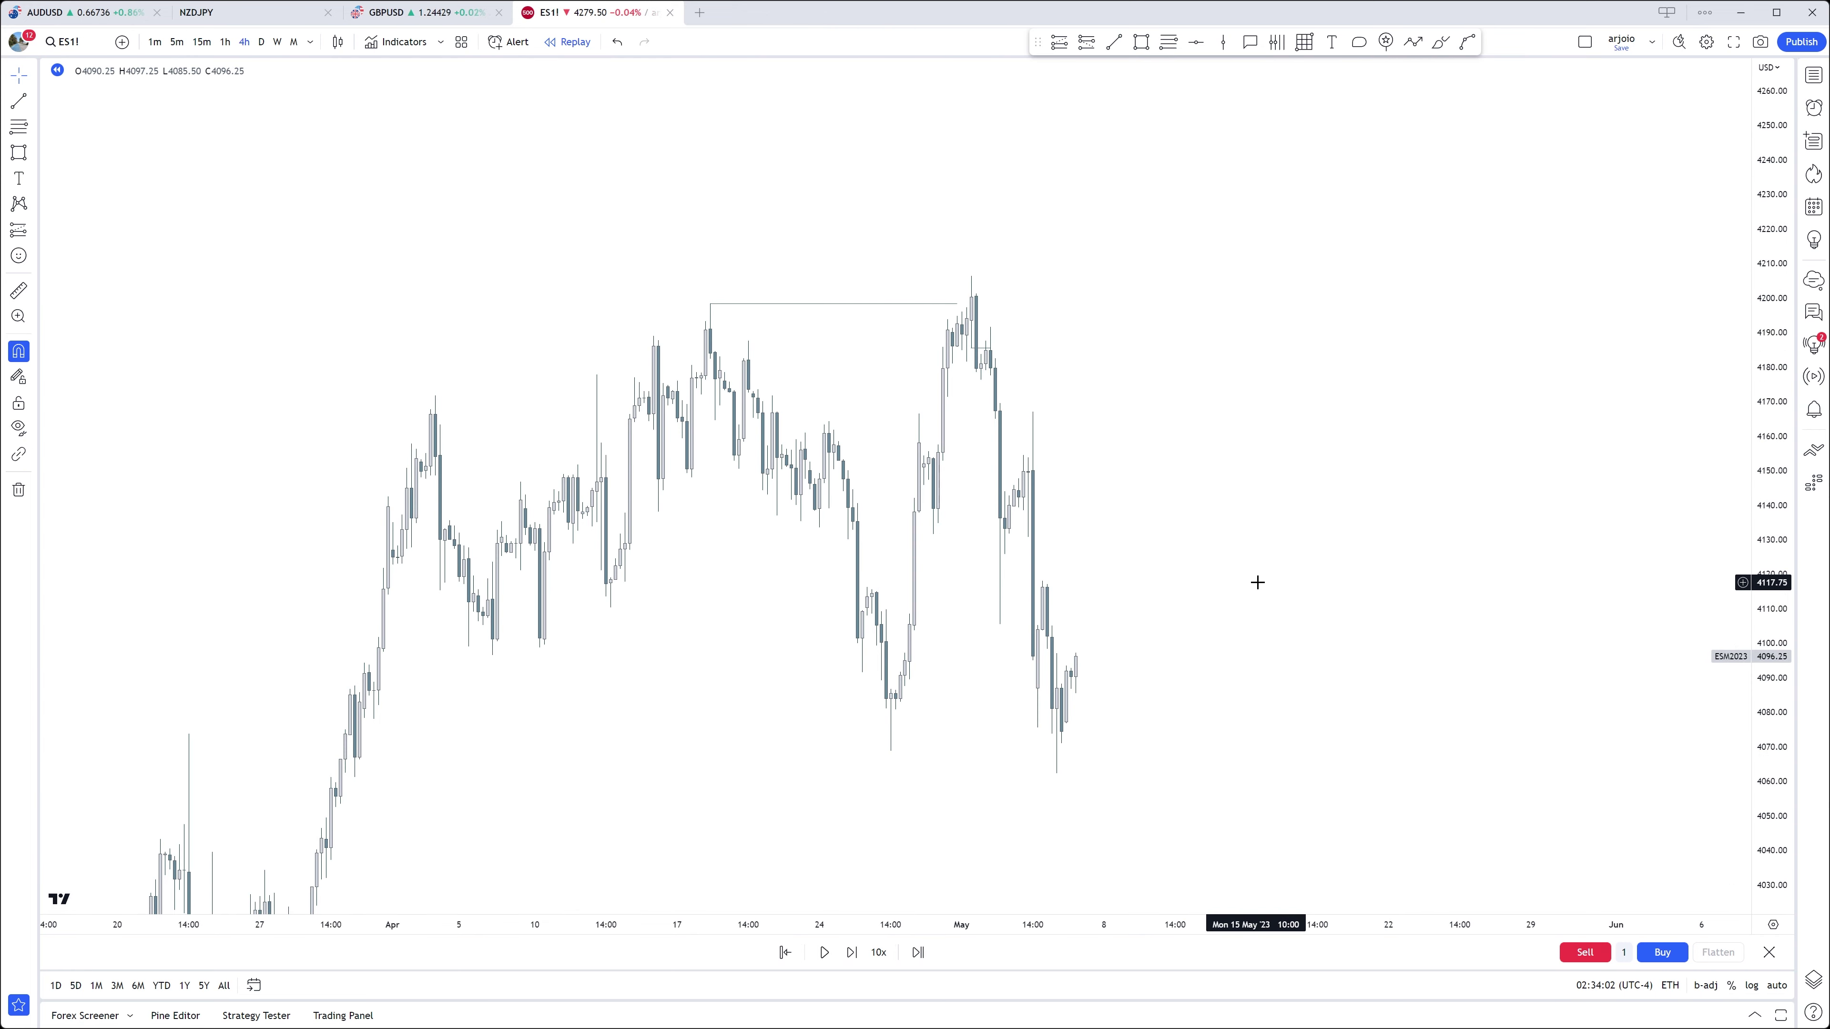
Step: Switch ES1! to the 5-minute interval and frame the swings around the 4185.5 level line
scroll(1258, 582, "up", 3)
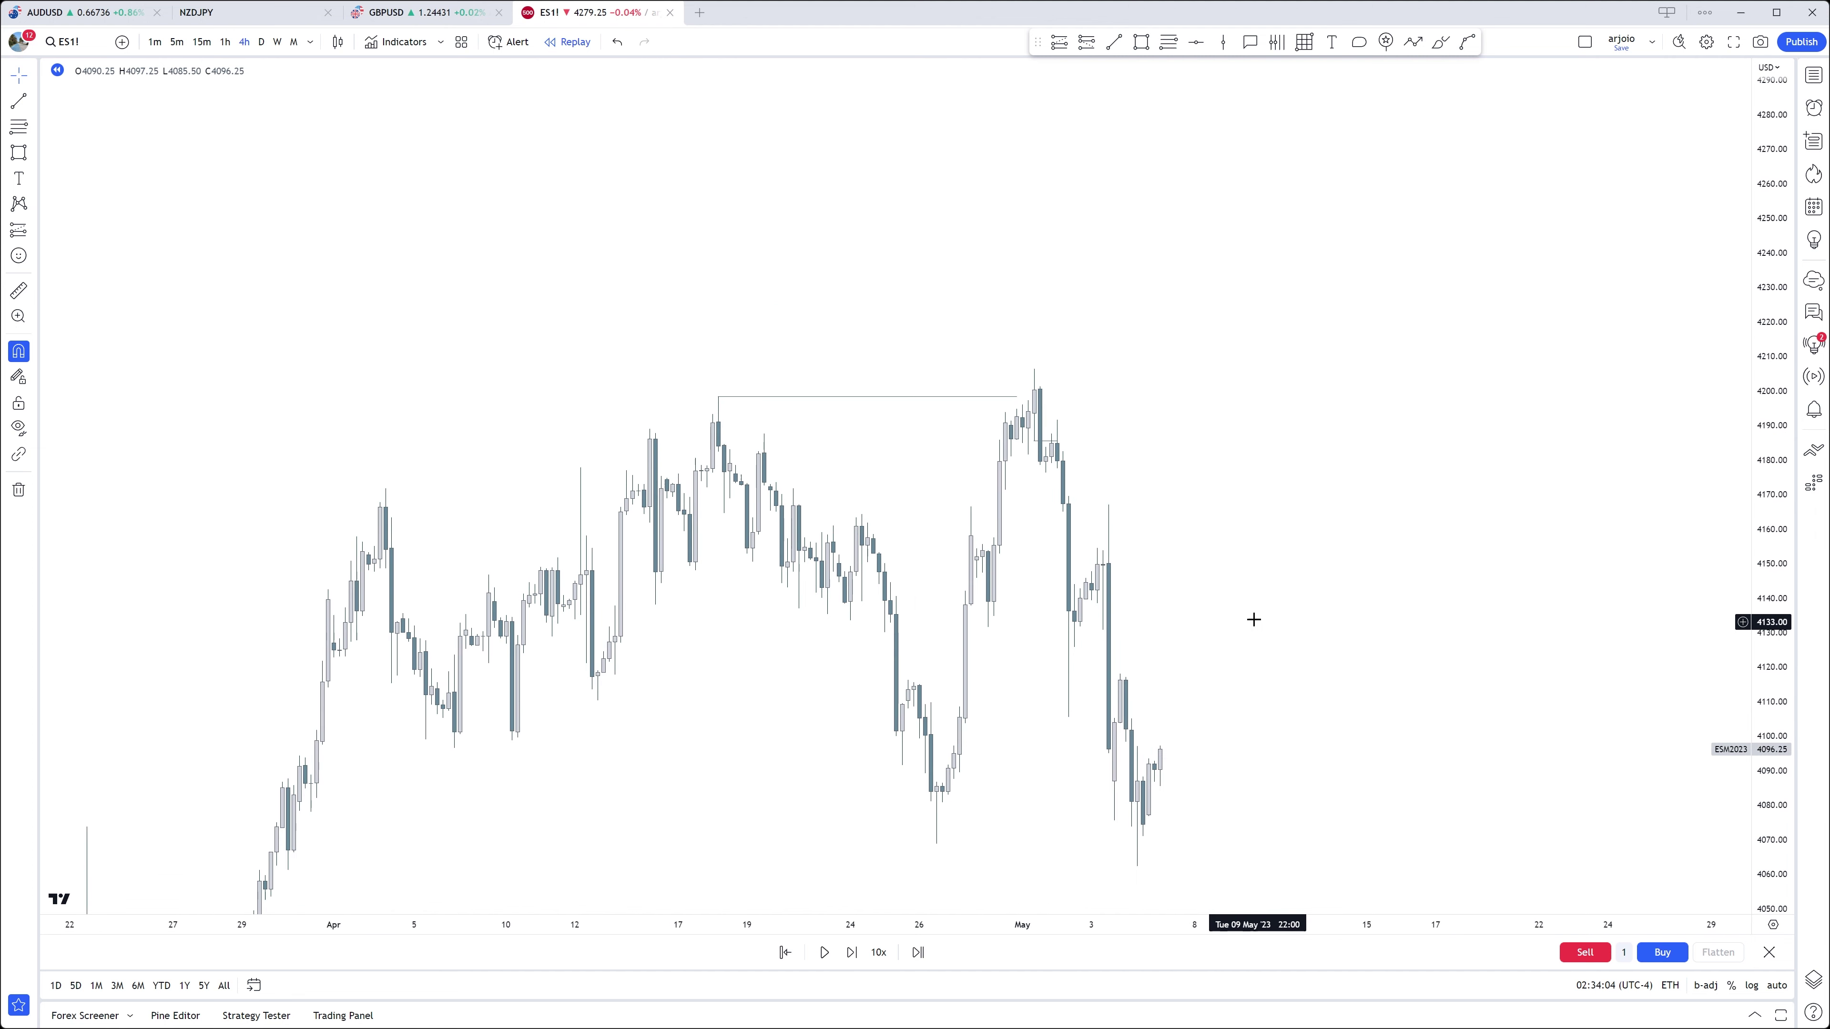
scroll(1512, 556, "up", 3)
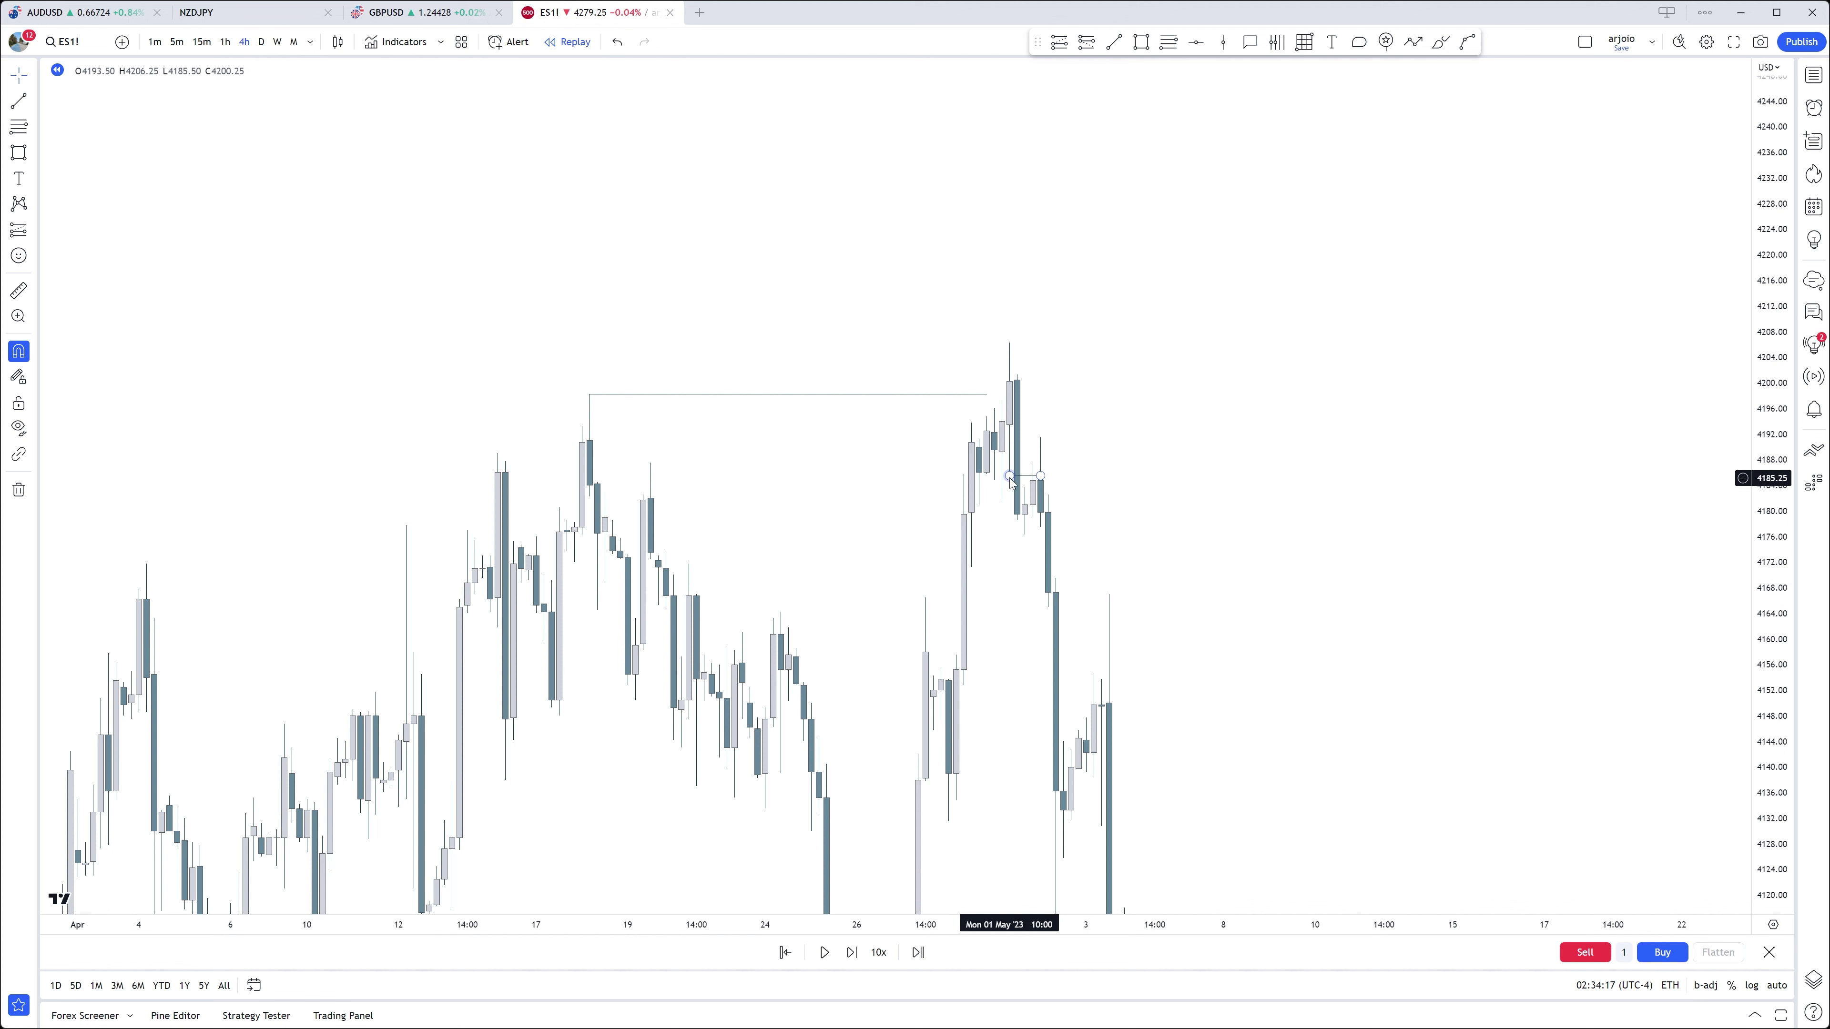
key("5")
key("Return")
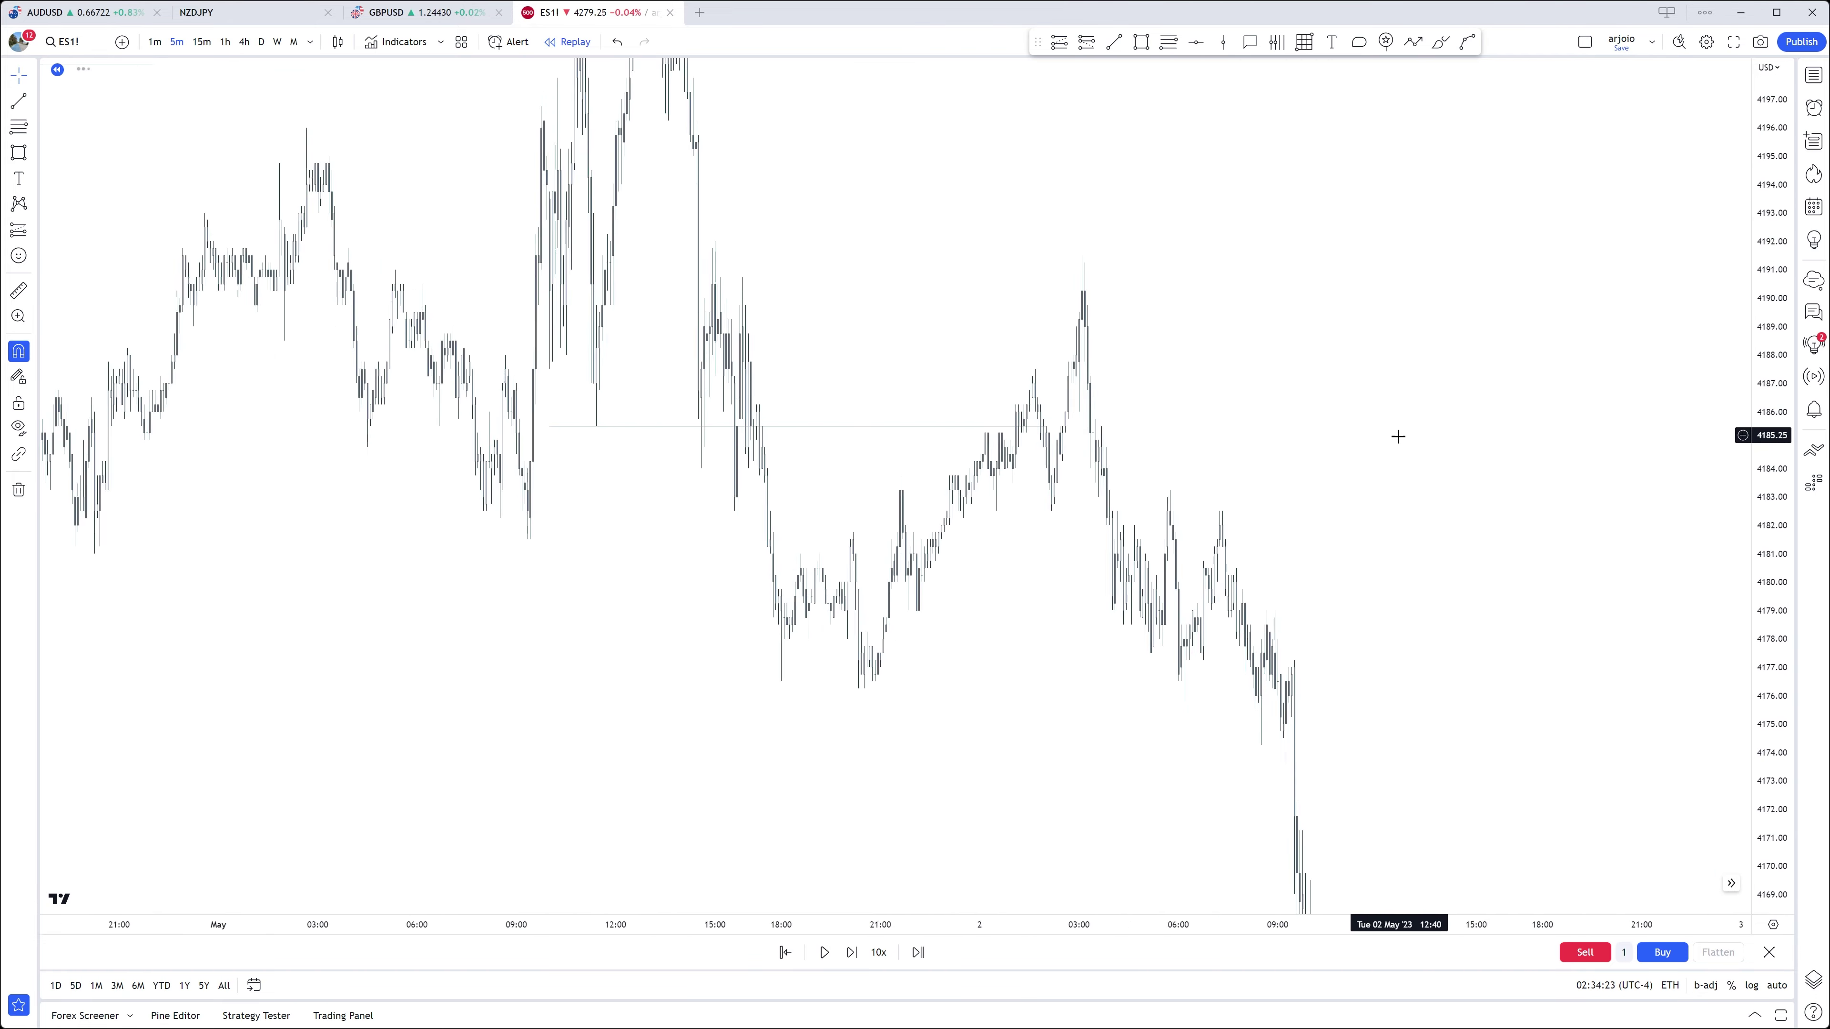
left_click_drag(1397, 434, 1338, 498)
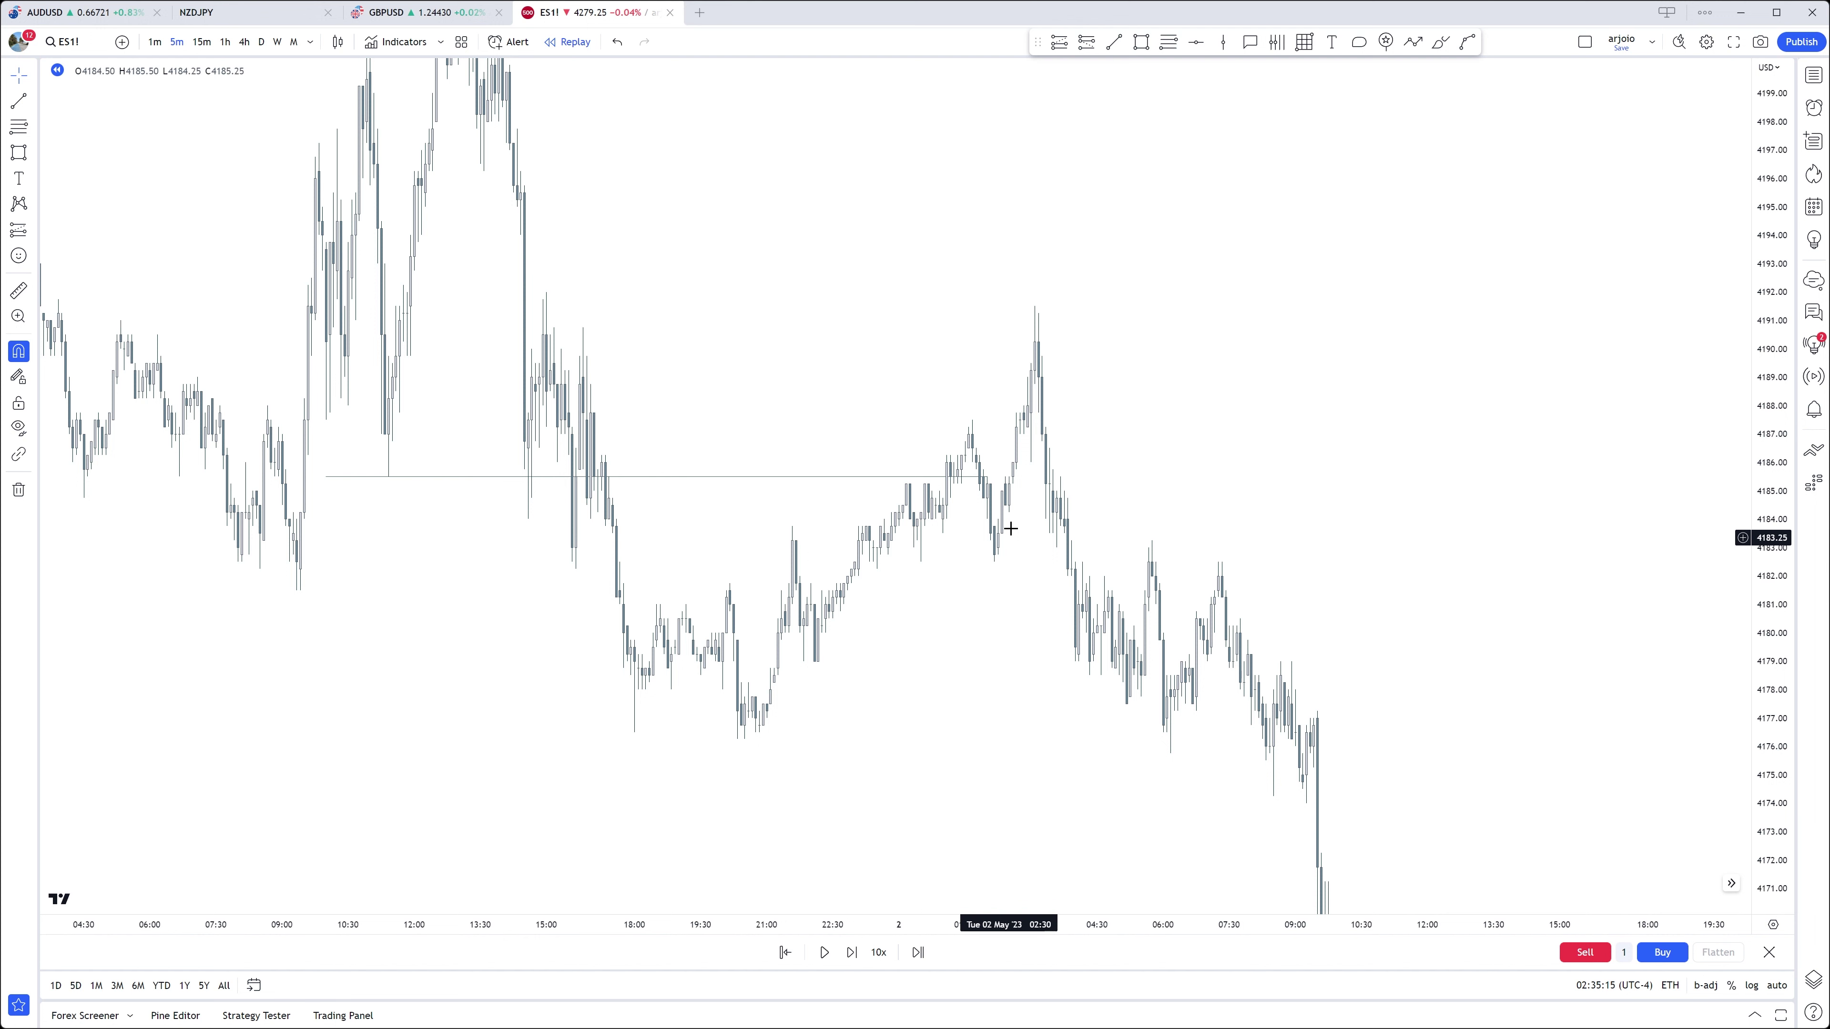
left_click(1414, 42)
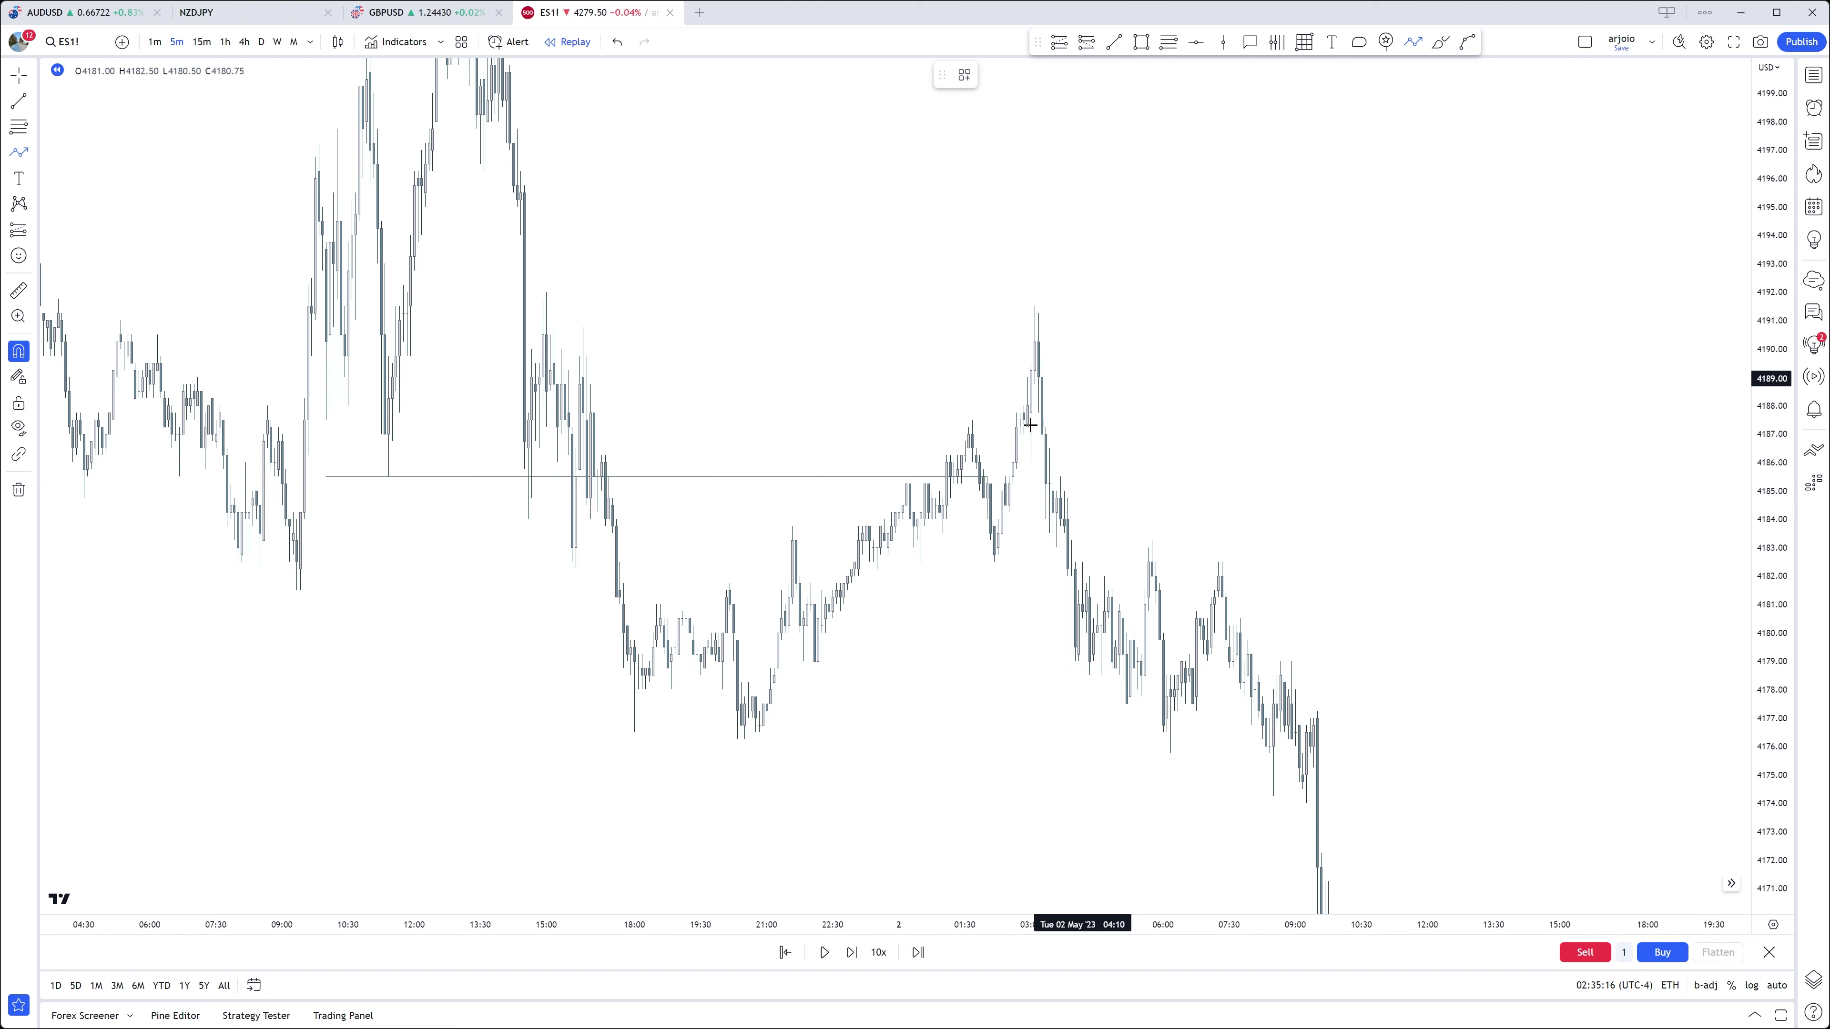
left_click(986, 546)
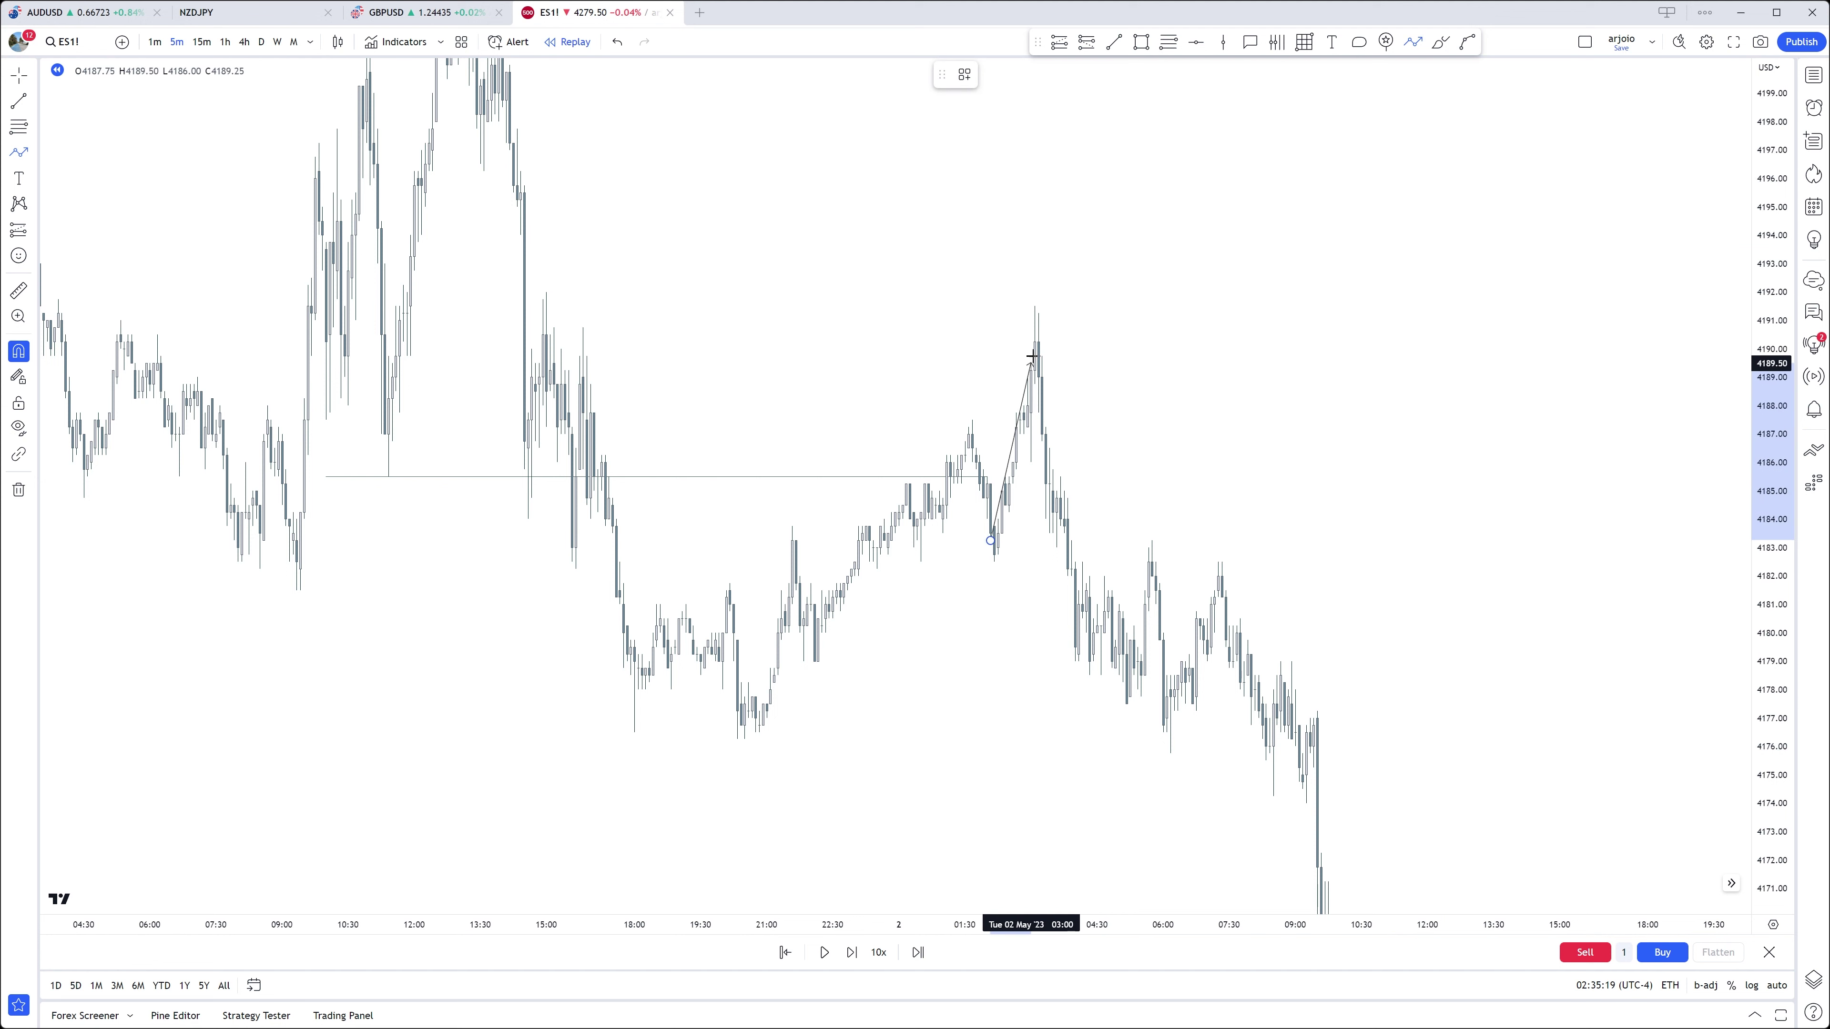
left_click(1039, 313)
left_click(1068, 668)
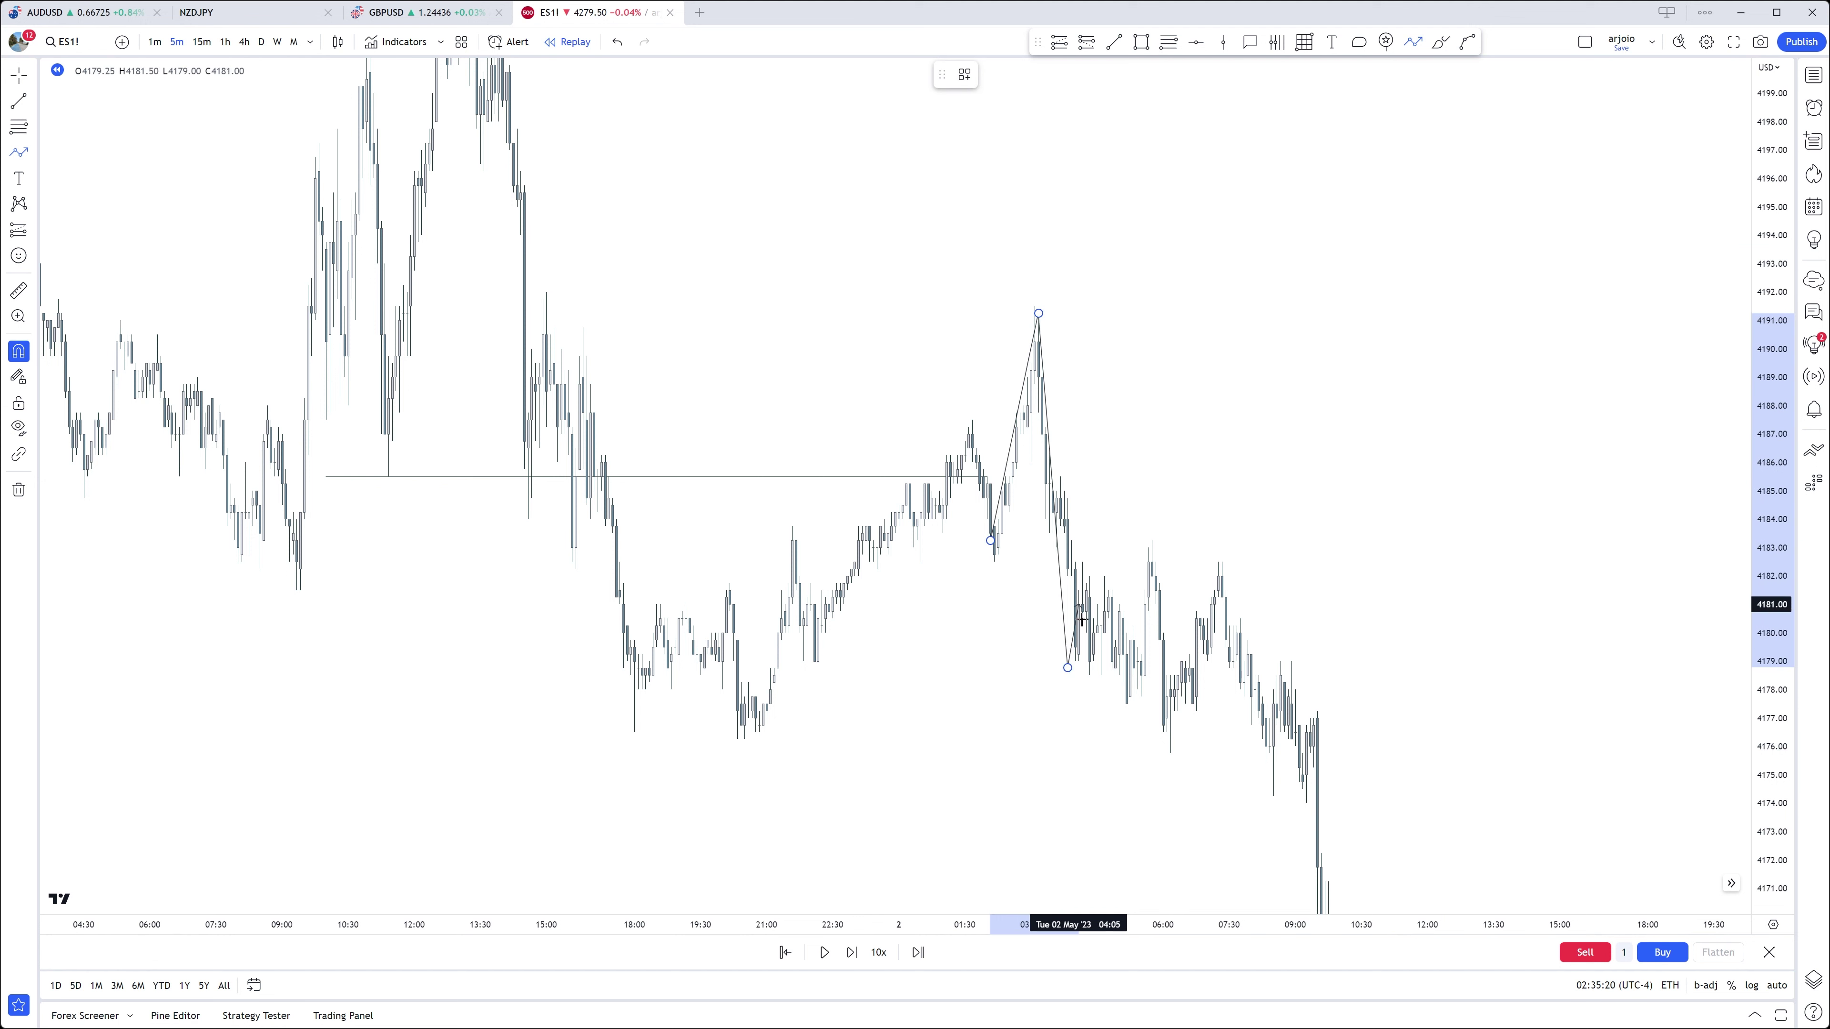
left_click(1113, 463)
left_click(1181, 806)
key("Delete")
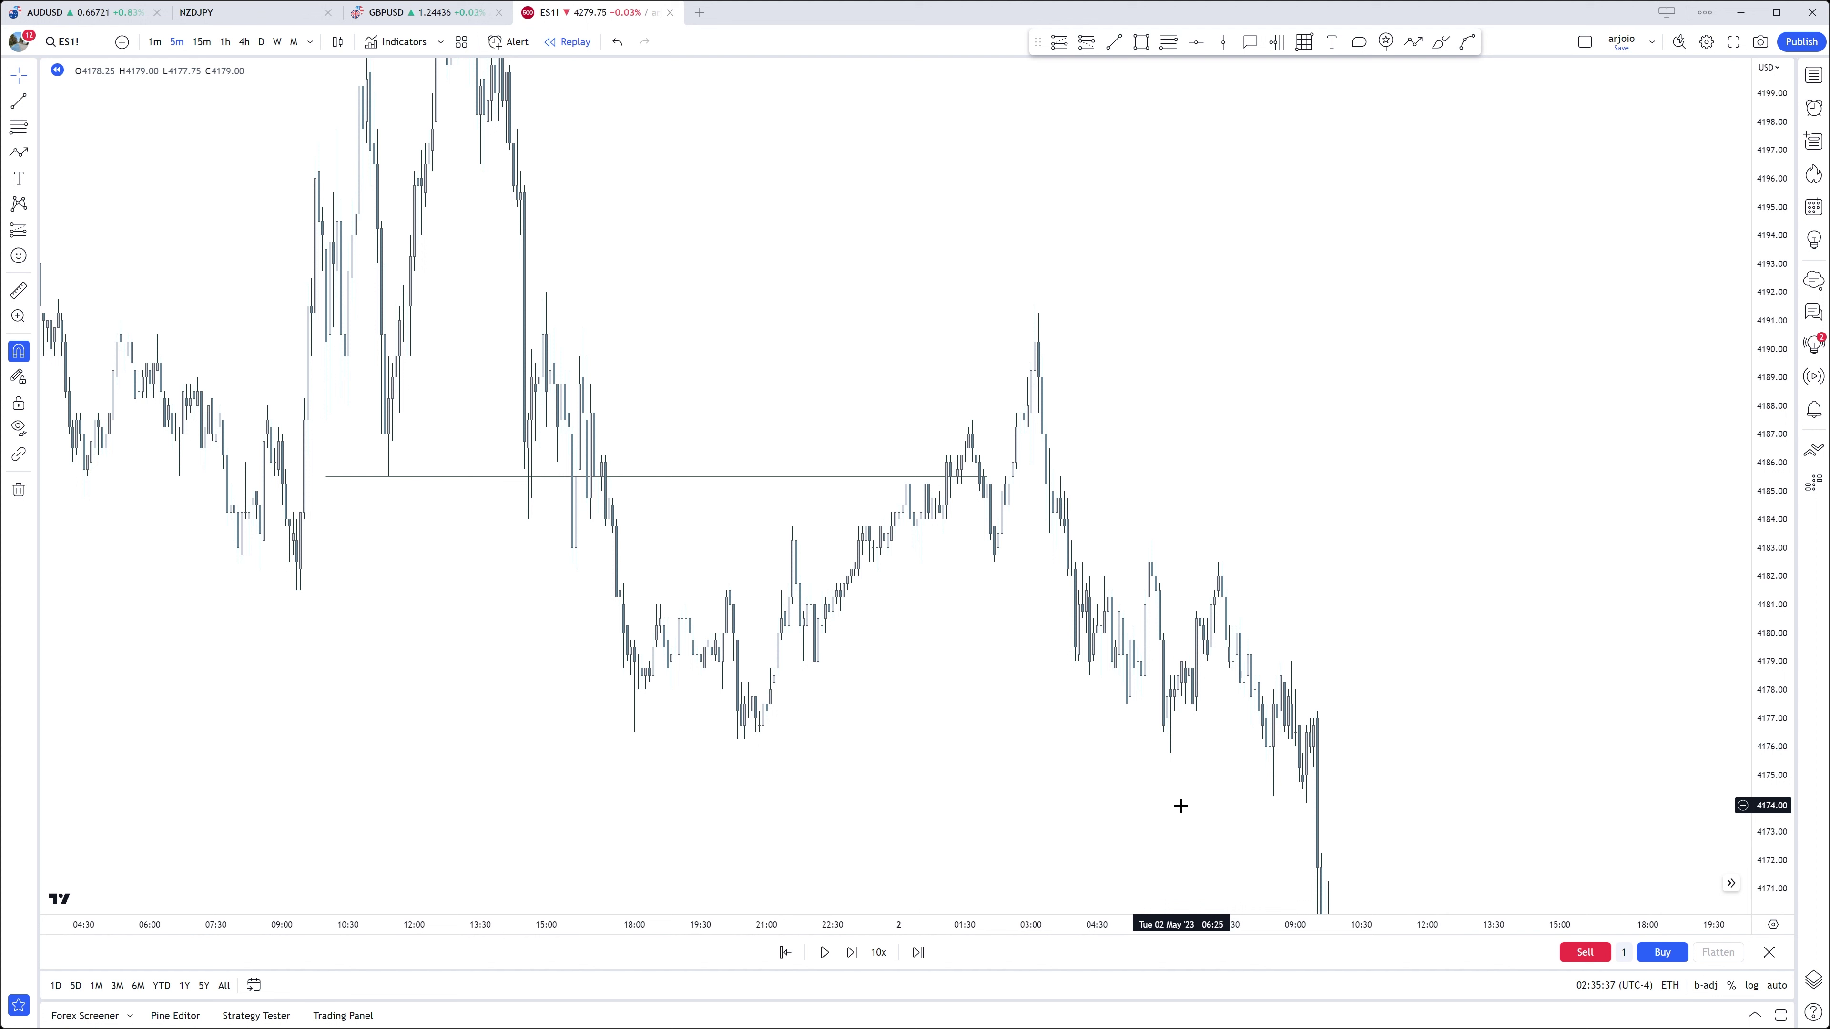
scroll(1046, 499, "up", 2)
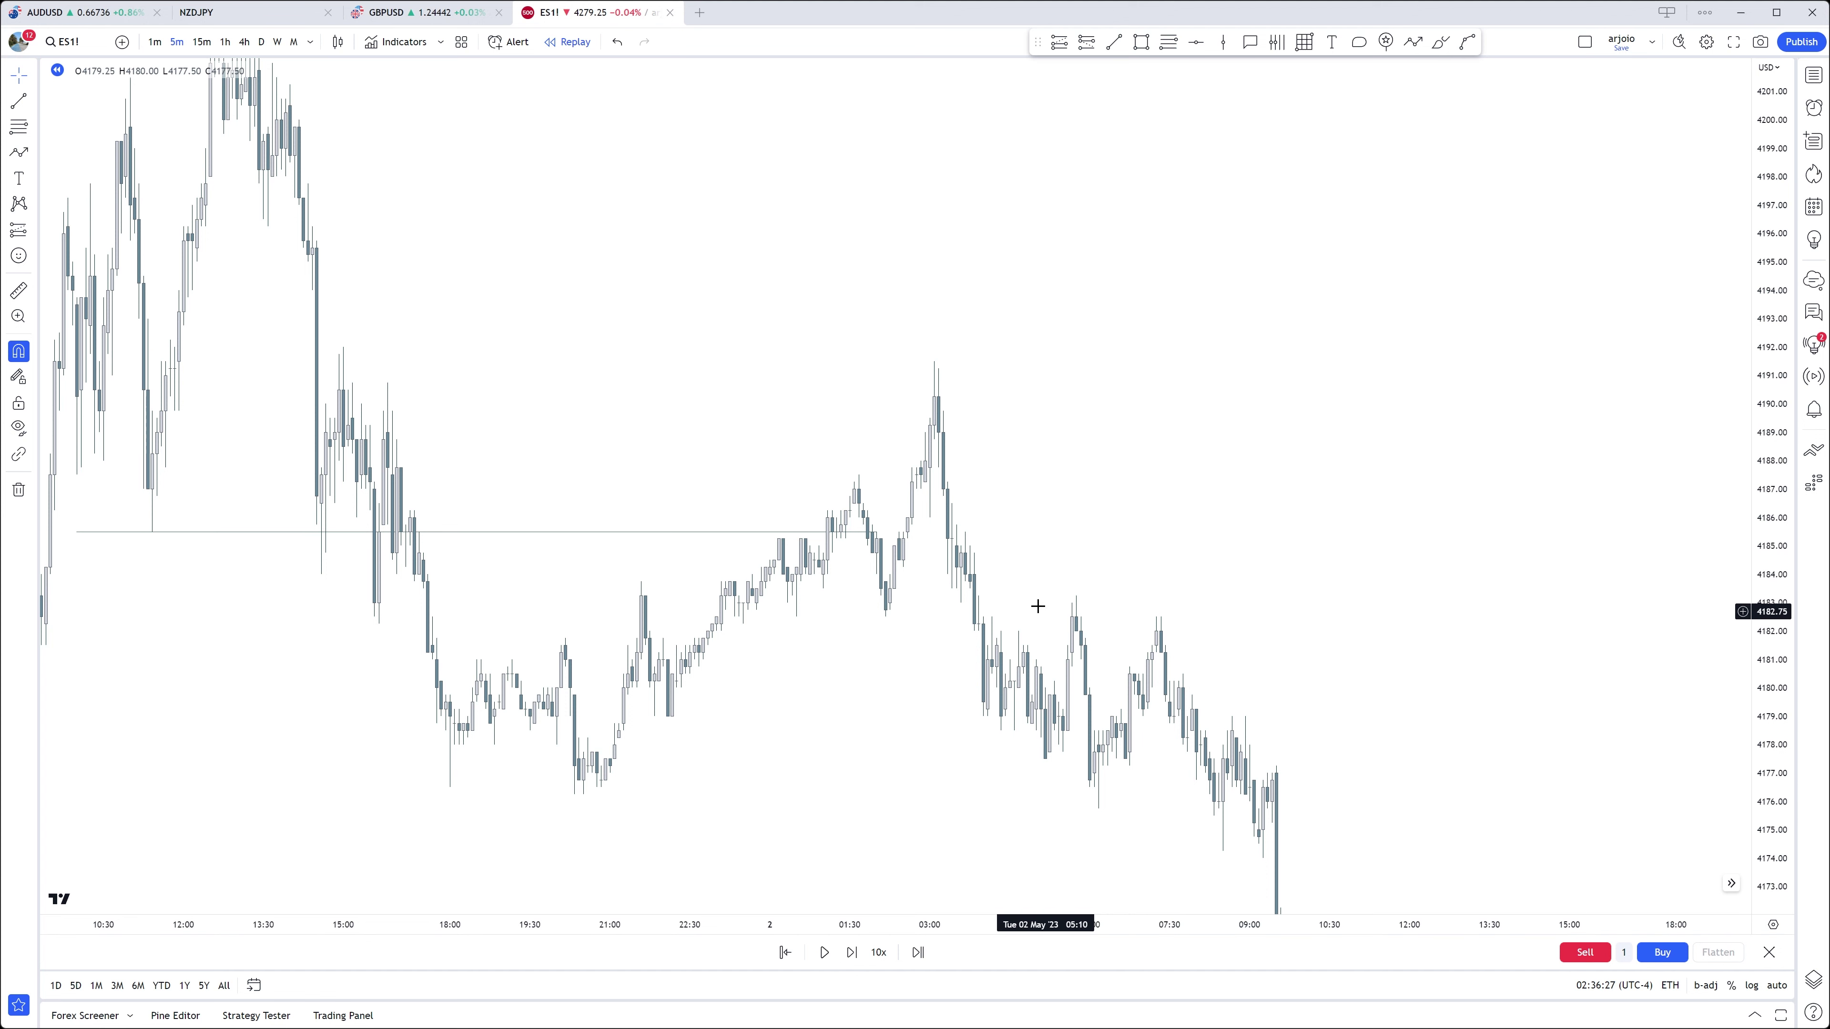
Step: Draw short horizontal lines at the 2 May ES1! swing highs near 4187.5 and 4182
left_click(1114, 41)
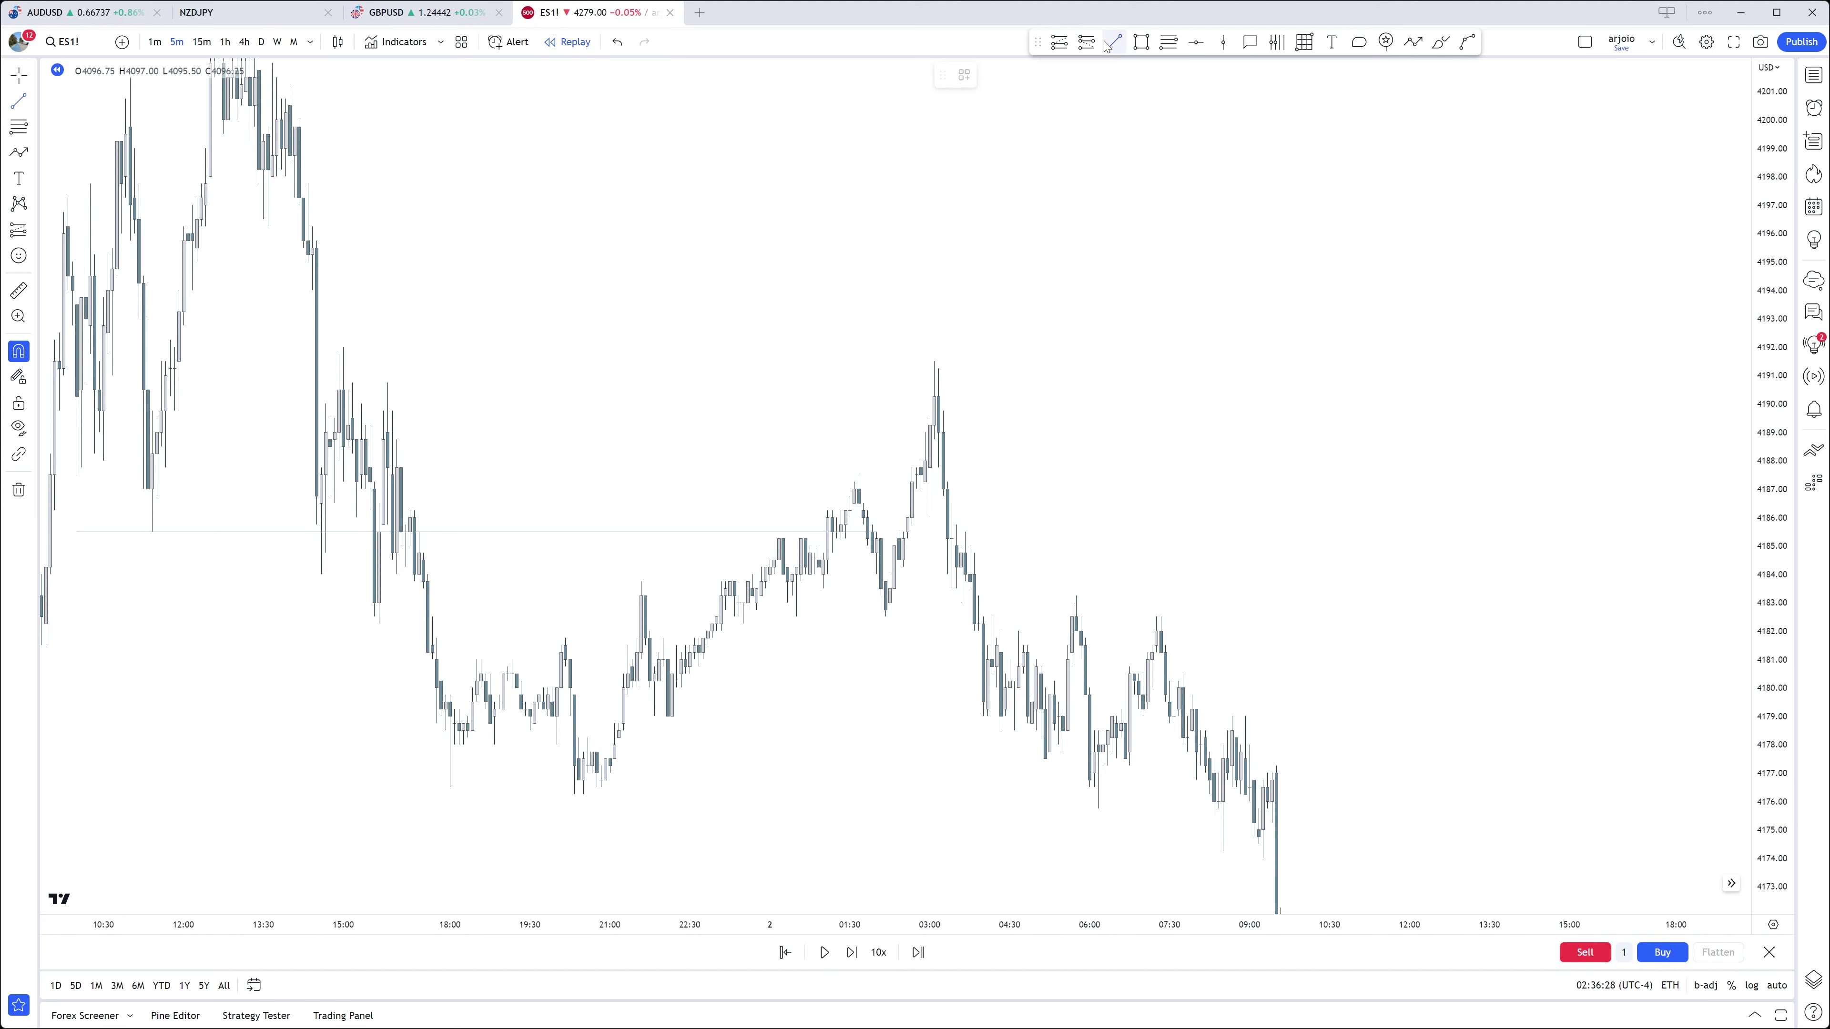
left_click(858, 472)
left_click(908, 475)
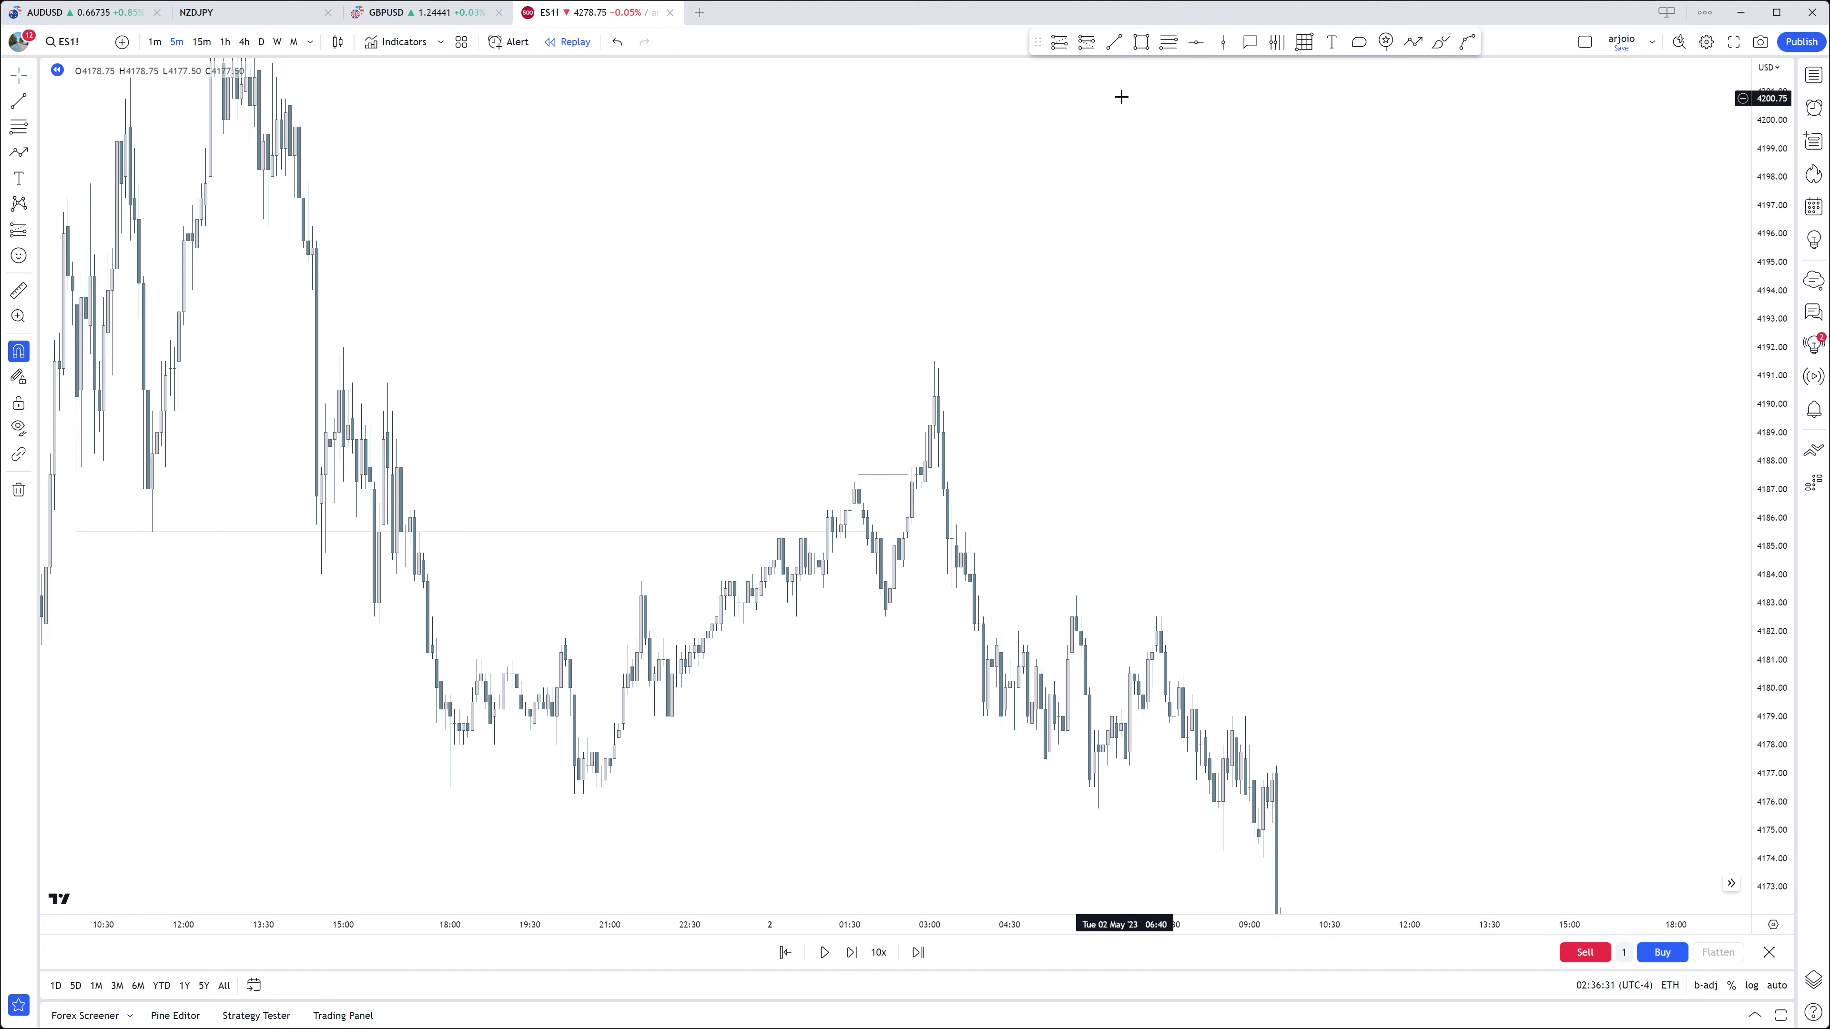
left_click(1014, 631)
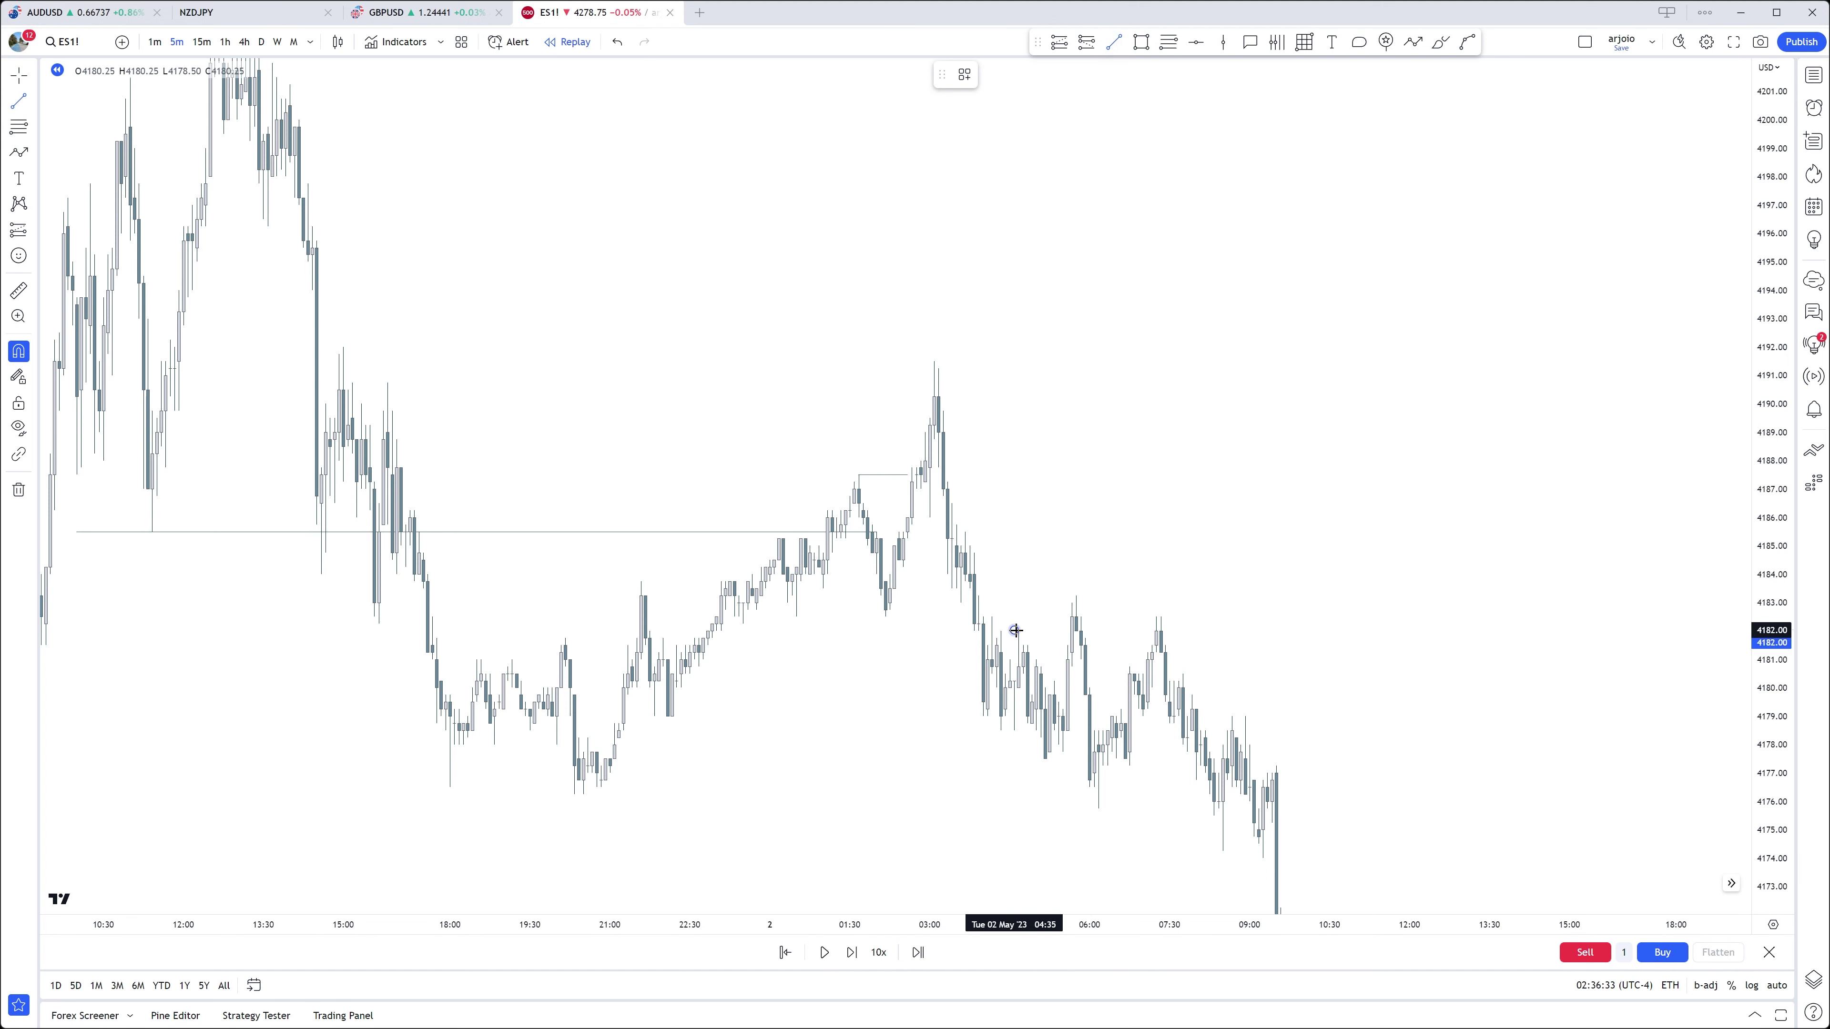
left_click(1057, 637)
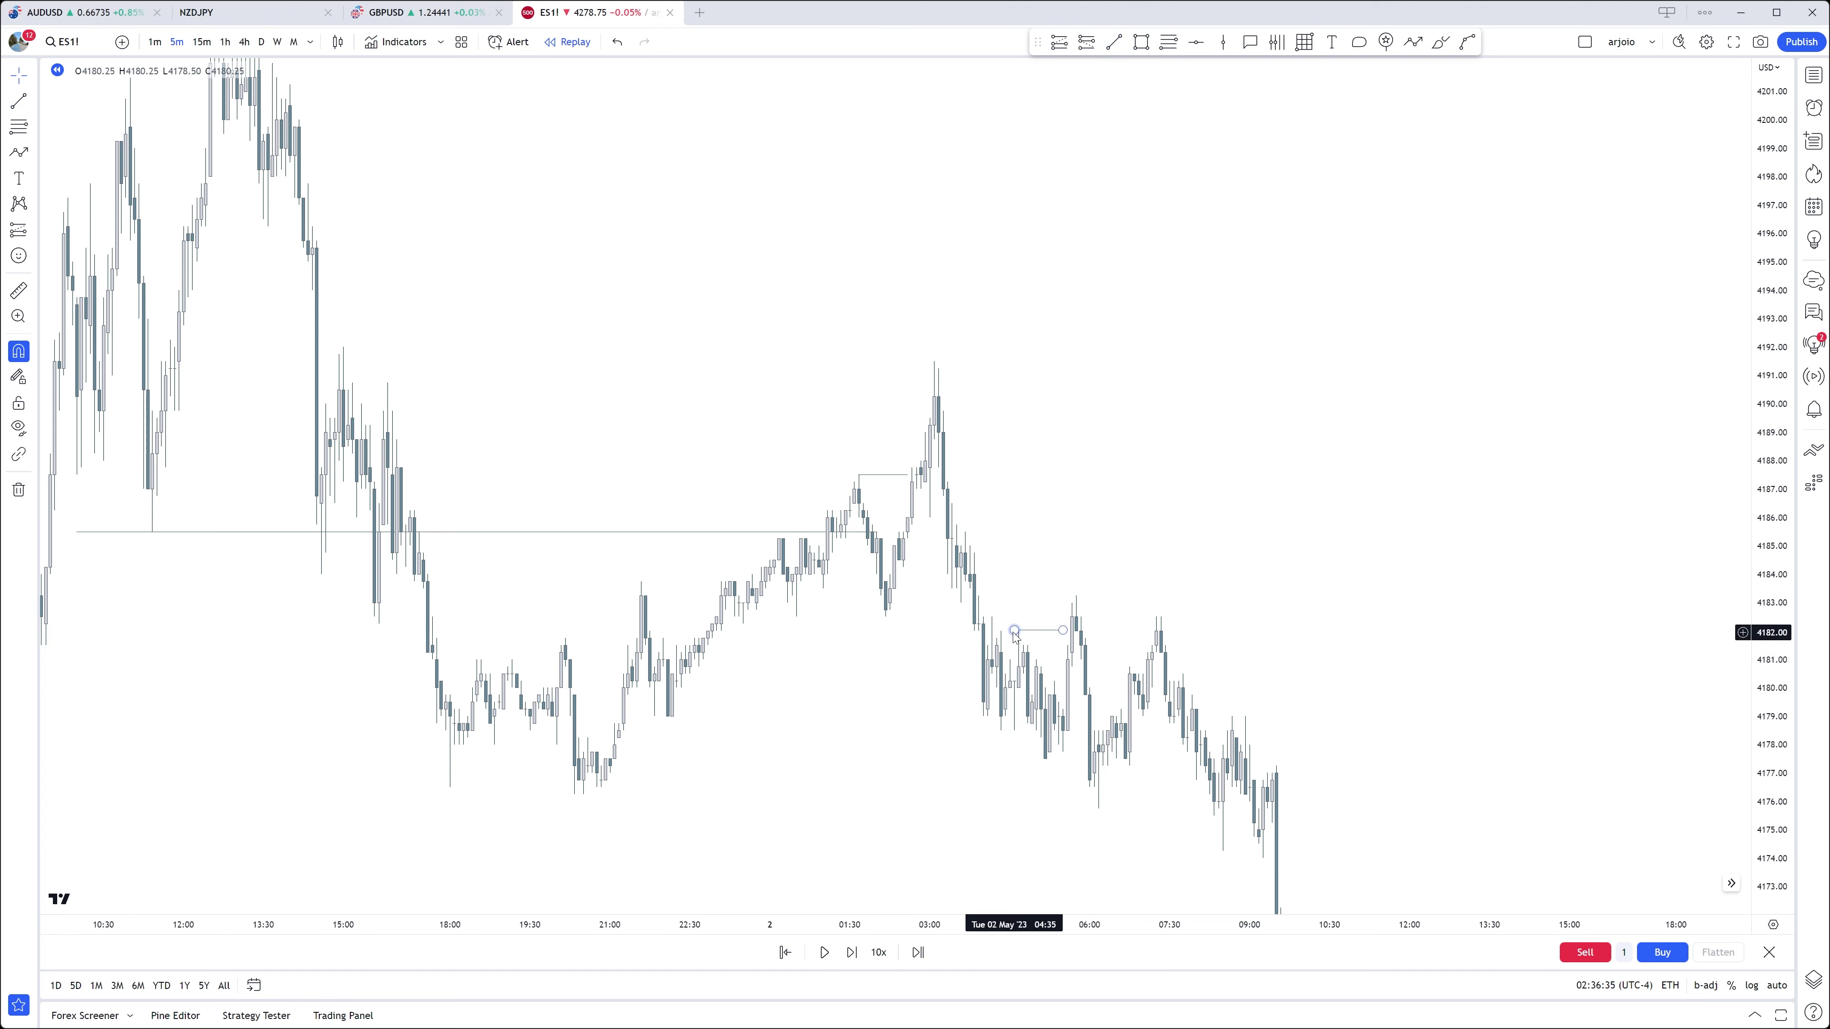